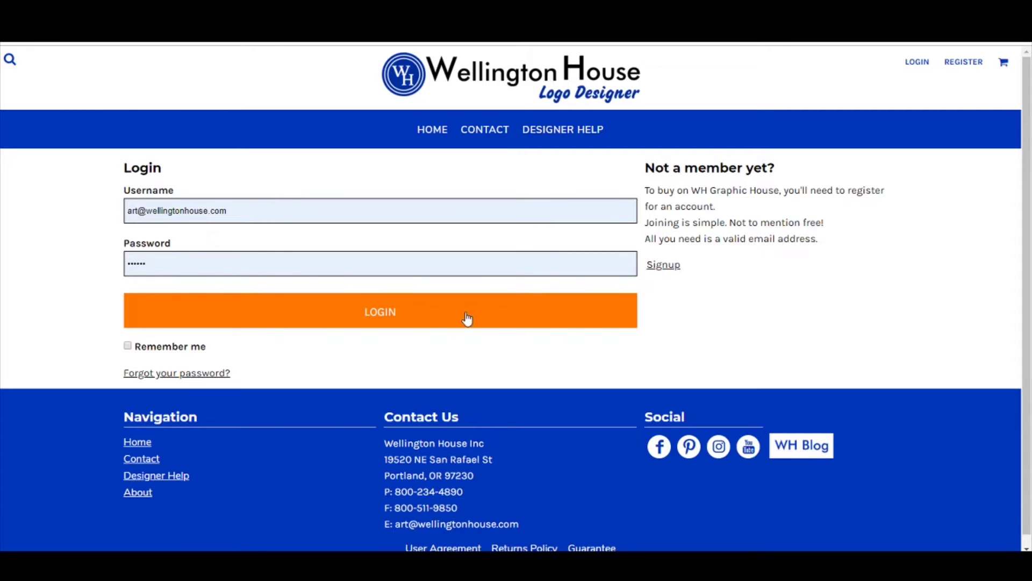
# Log in to the account and choose the ColorPrint Sublithin material from the Sublimated Polyester category
pyautogui.click(399, 321)
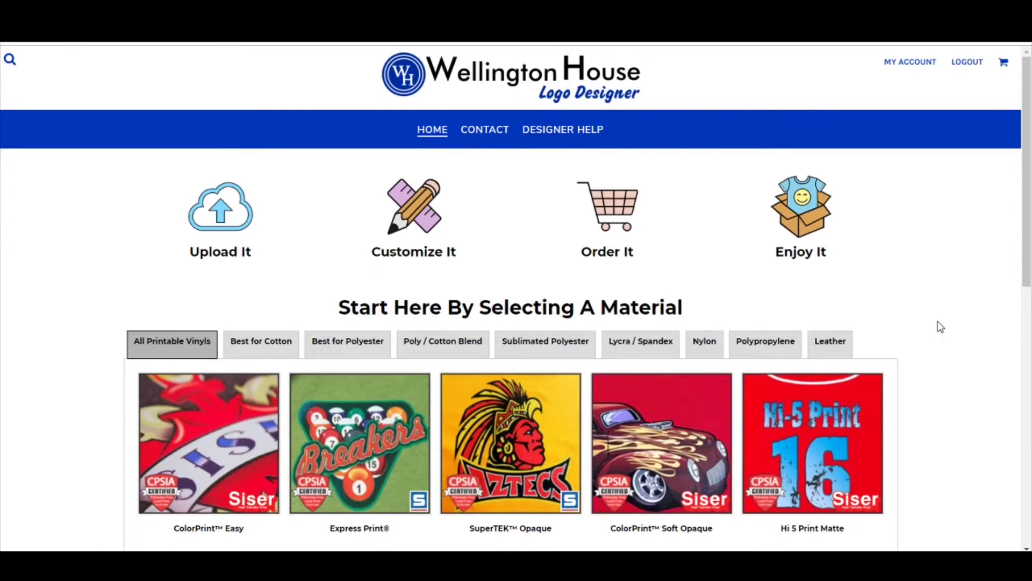
pyautogui.scroll(-1, 941, 326)
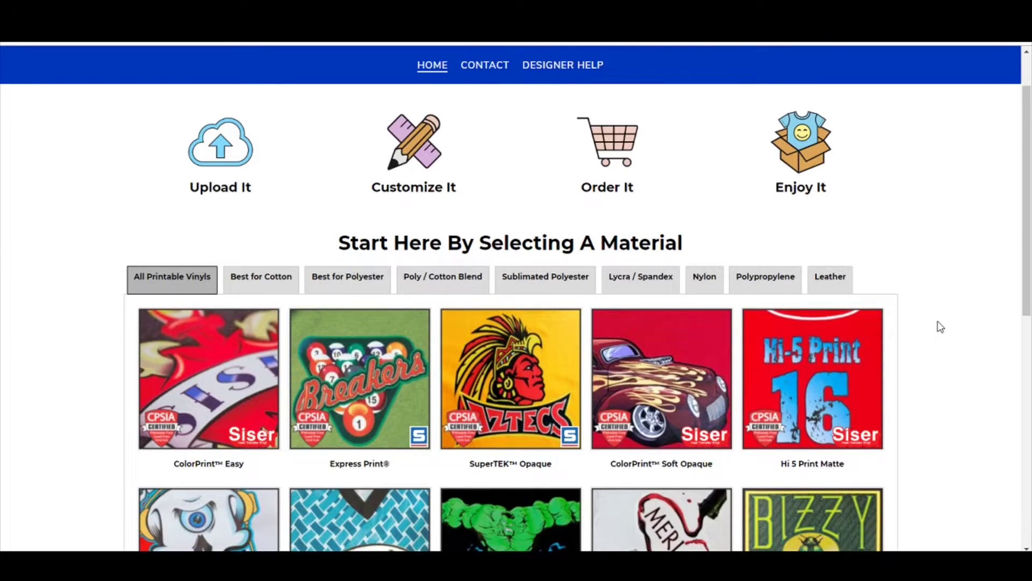
pyautogui.scroll(-4, 940, 326)
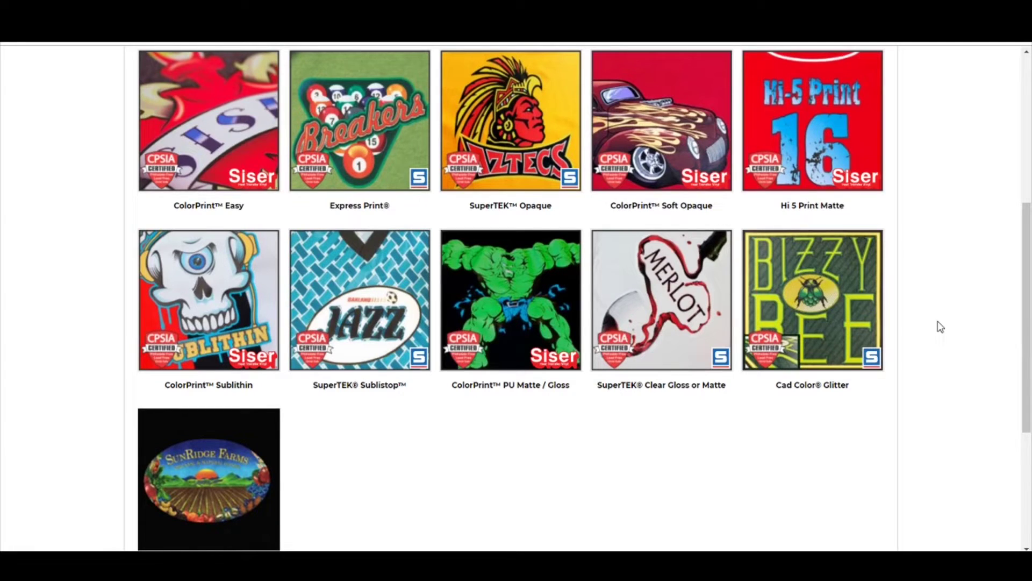
pyautogui.scroll(3, 941, 327)
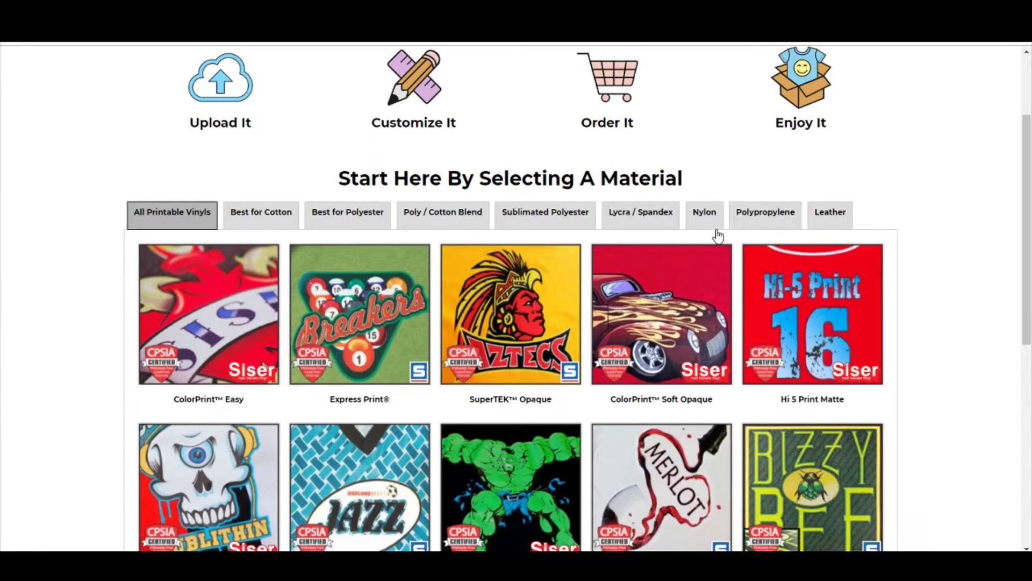
pyautogui.click(535, 220)
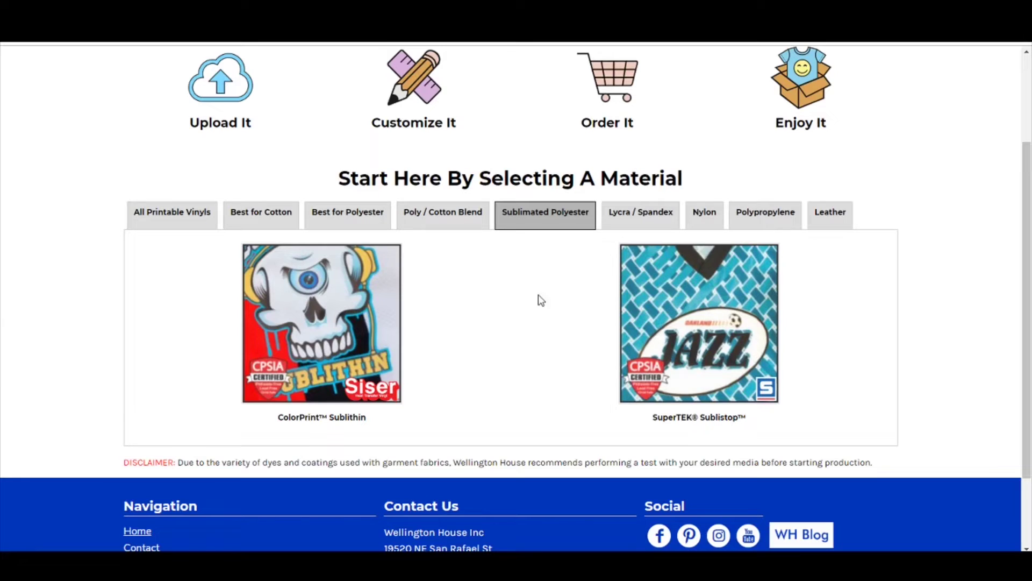
pyautogui.click(325, 333)
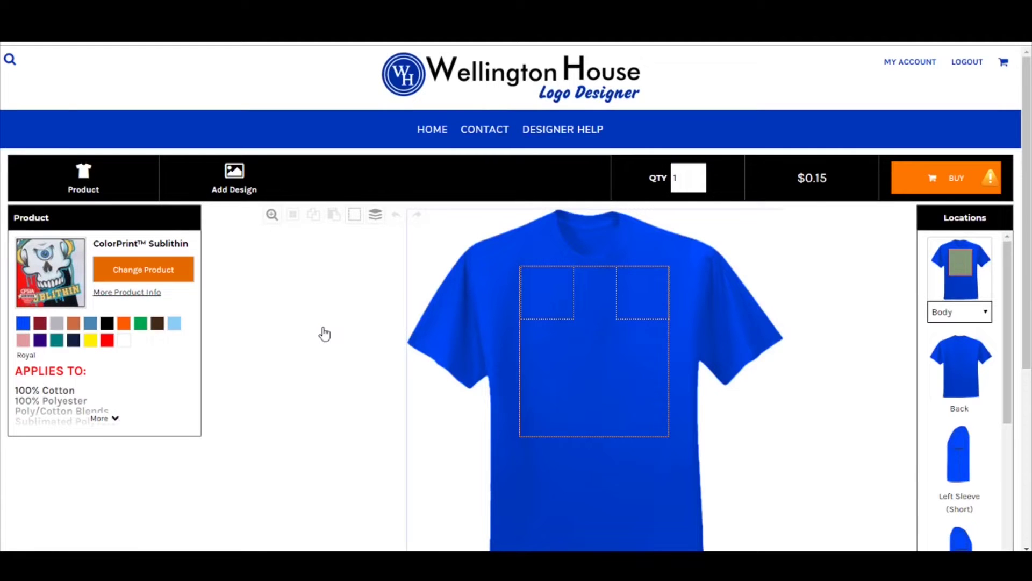
pyautogui.scroll(-3, 310, 362)
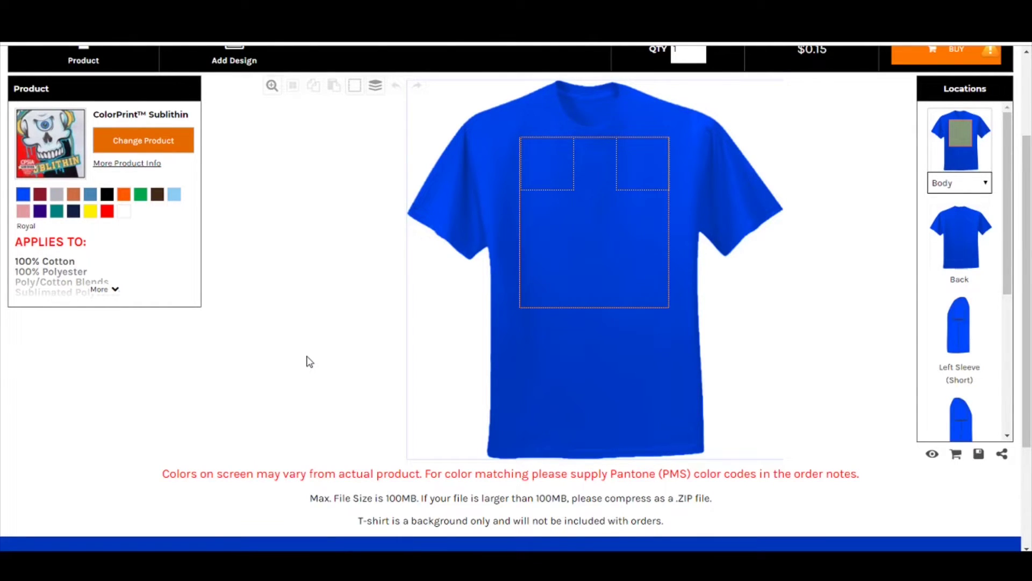
pyautogui.scroll(3, 310, 362)
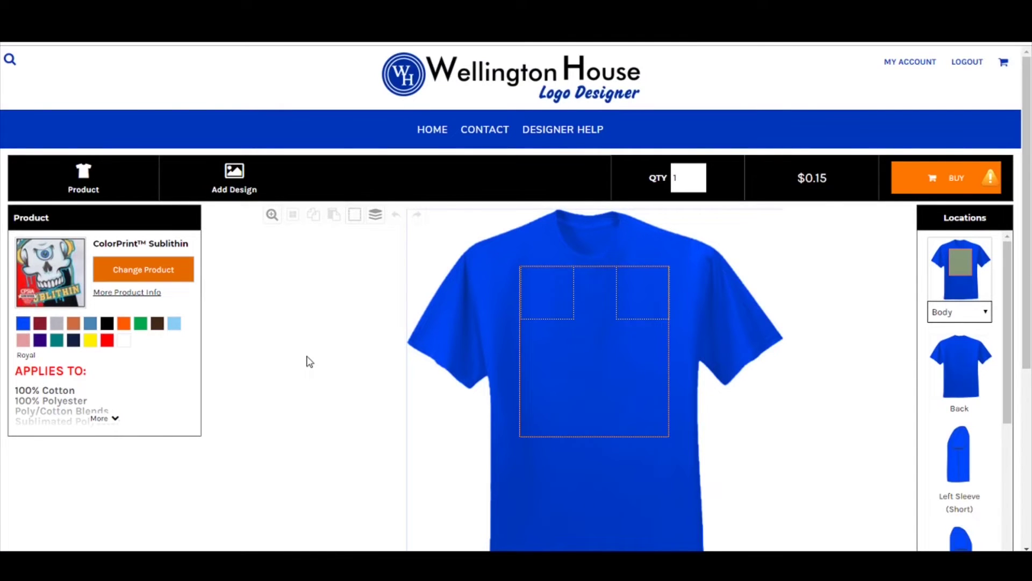
pyautogui.scroll(-1, 310, 361)
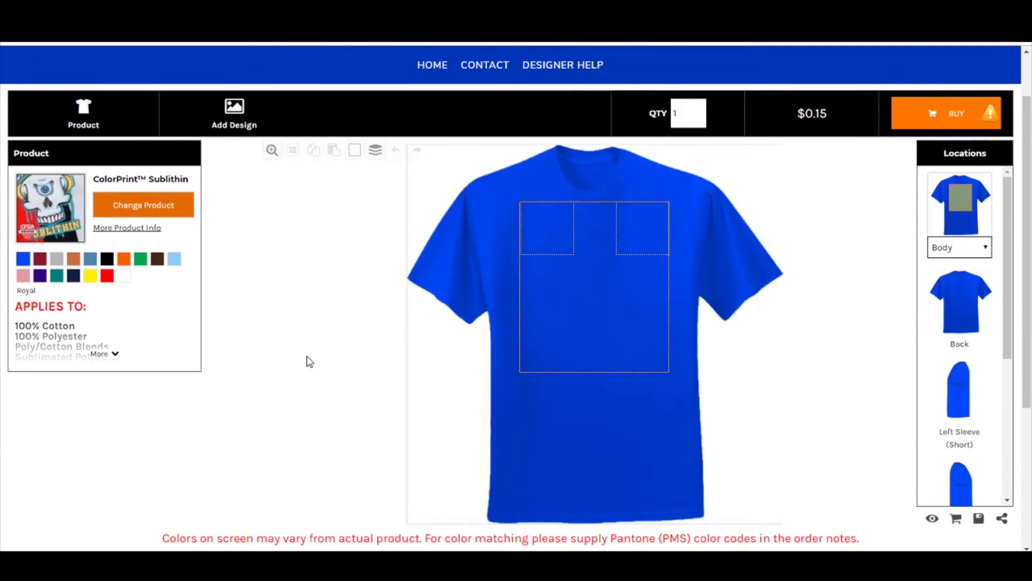
pyautogui.scroll(1, 309, 361)
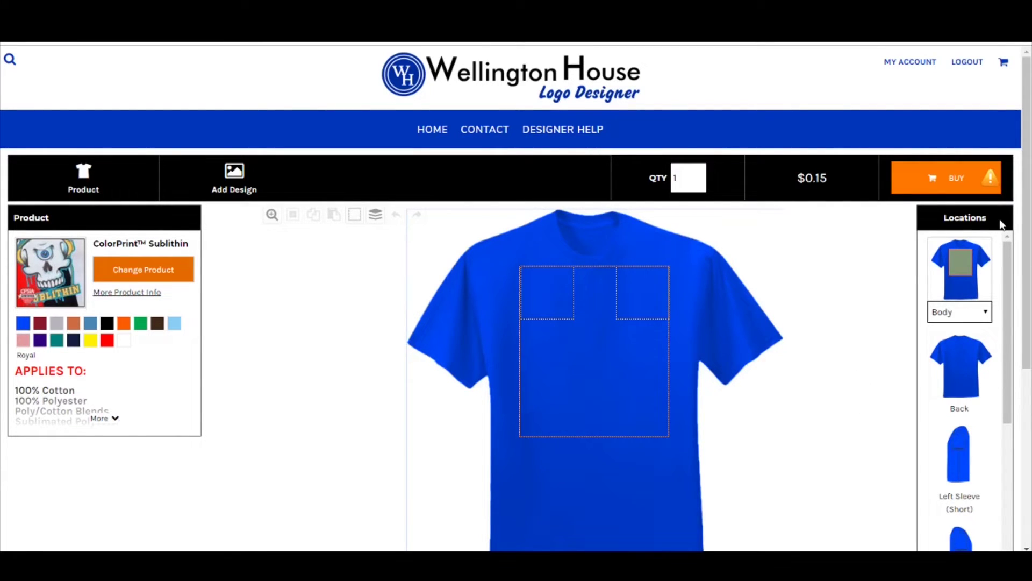
# Preview the left chest, short left and right sleeve, and long left sleeve print locations, ending back on the front Body location
pyautogui.scroll(-1, 906, 338)
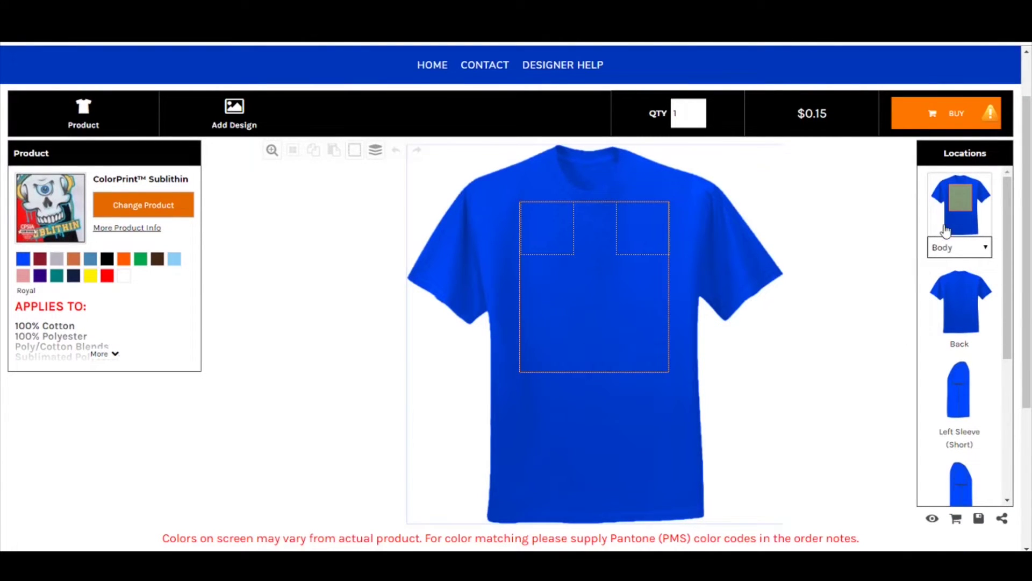
pyautogui.click(981, 253)
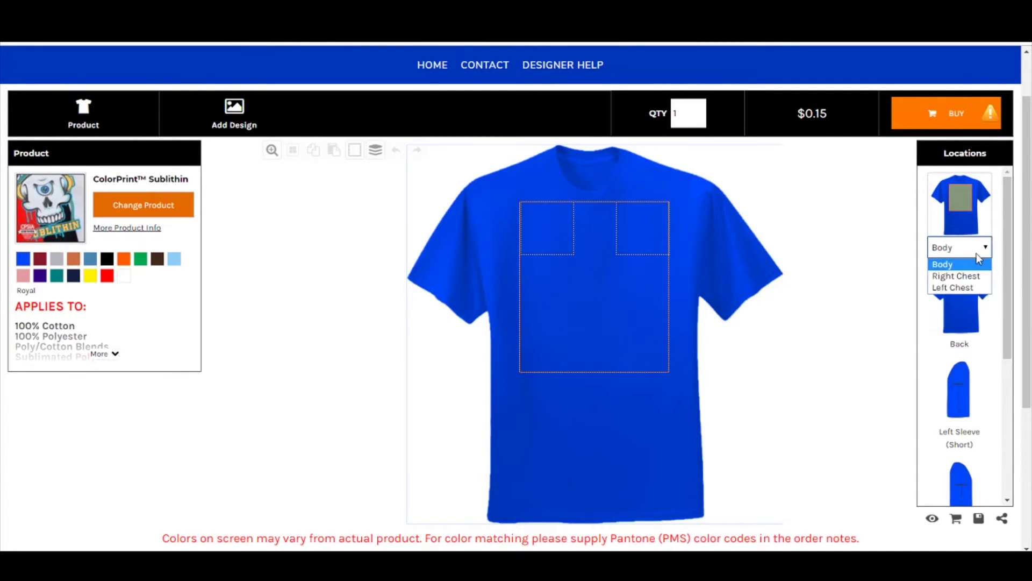
pyautogui.click(968, 288)
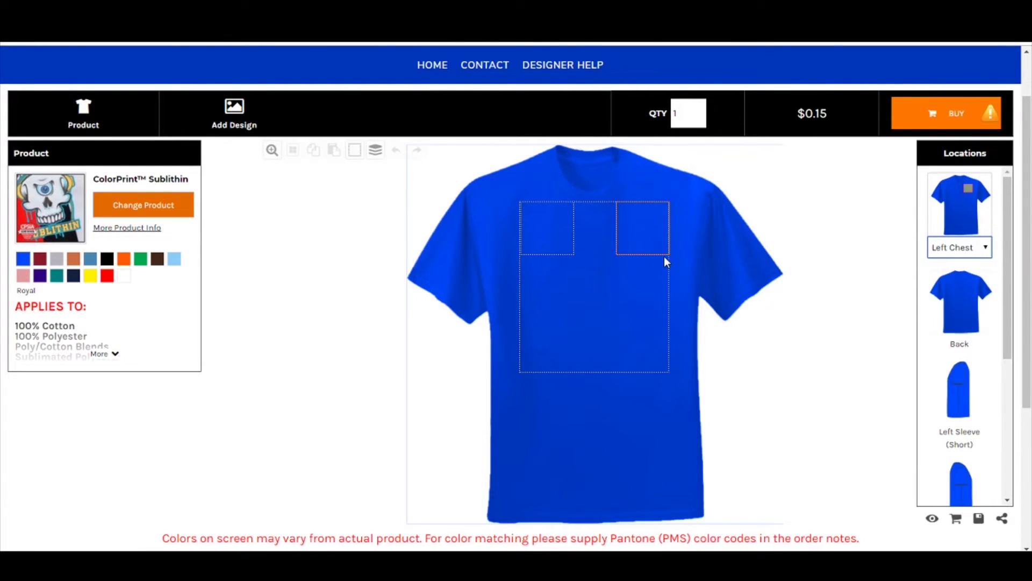
pyautogui.click(968, 401)
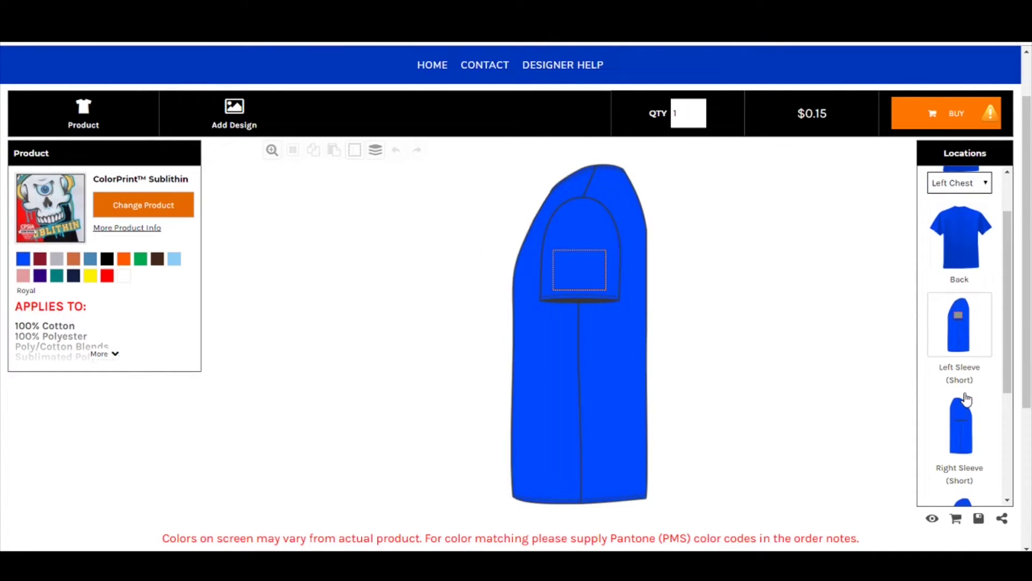
pyautogui.click(966, 400)
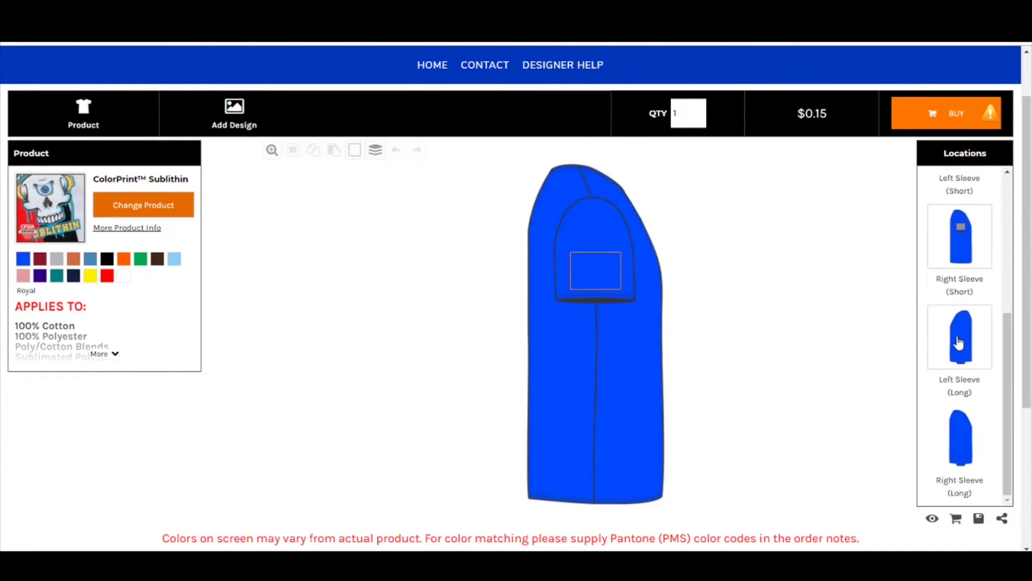
pyautogui.click(959, 343)
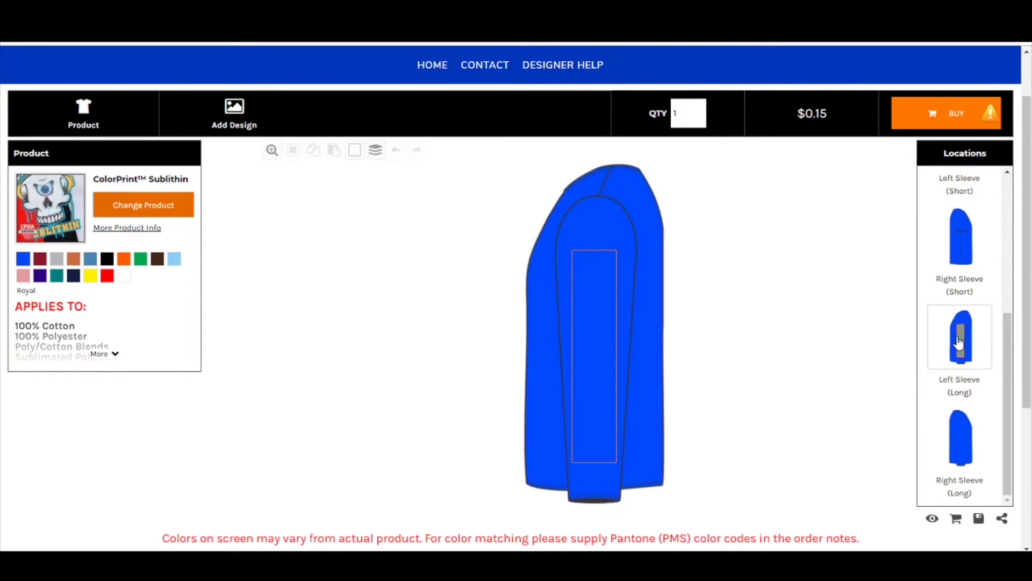
pyautogui.scroll(6, 959, 342)
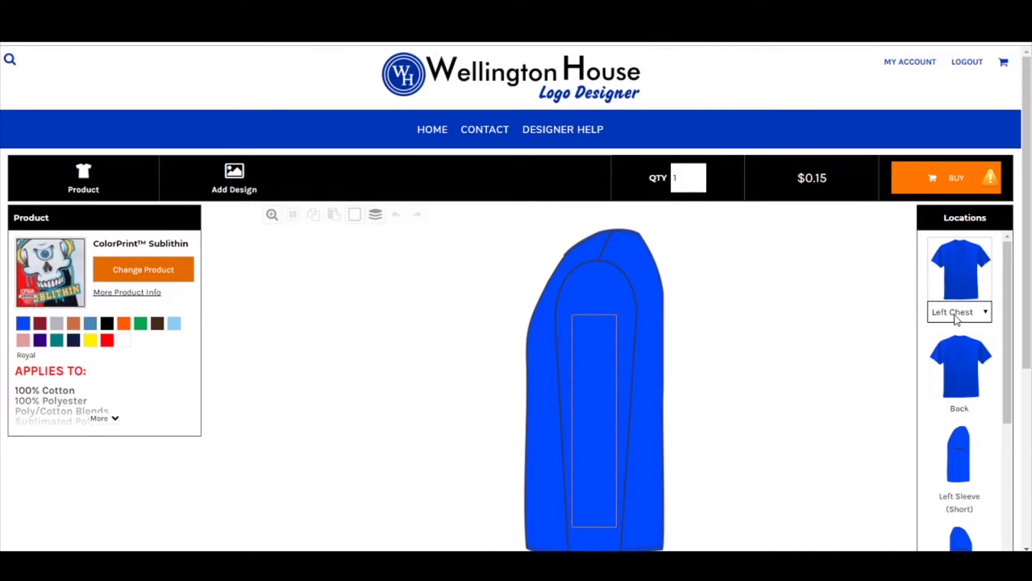
pyautogui.click(960, 313)
pyautogui.click(955, 330)
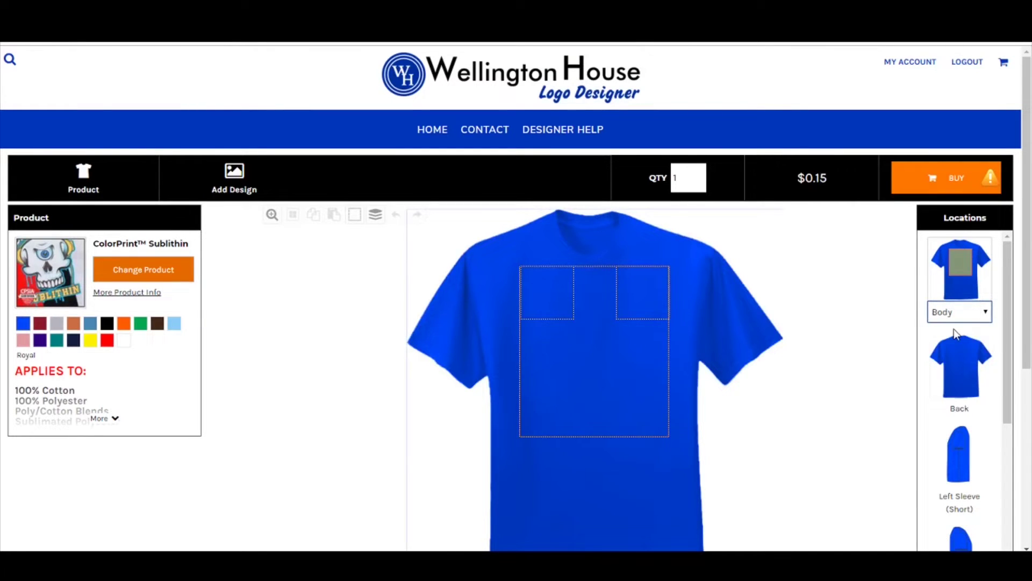
# Set the shirt background color to Black
pyautogui.scroll(-1, 751, 359)
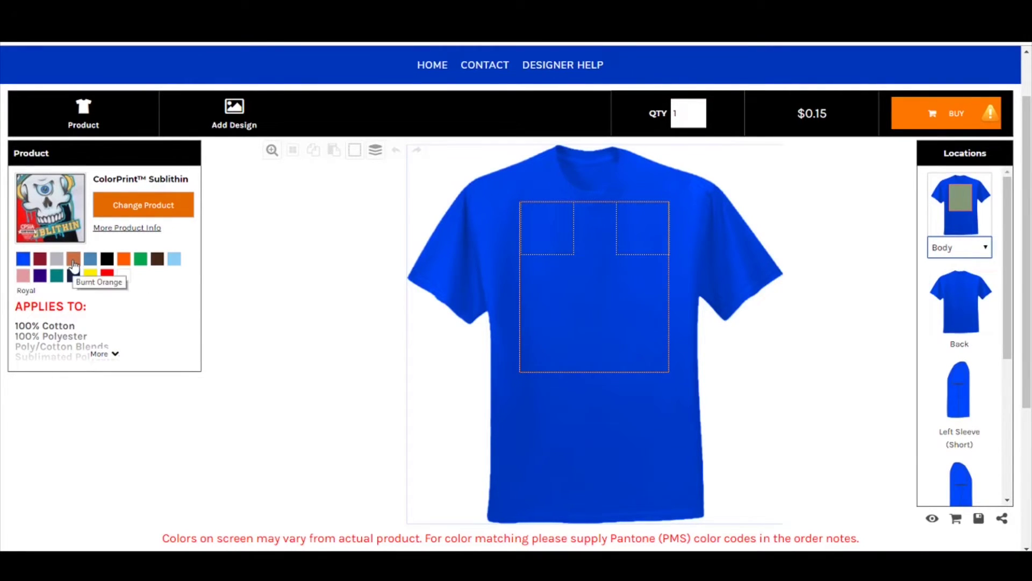
pyautogui.click(107, 261)
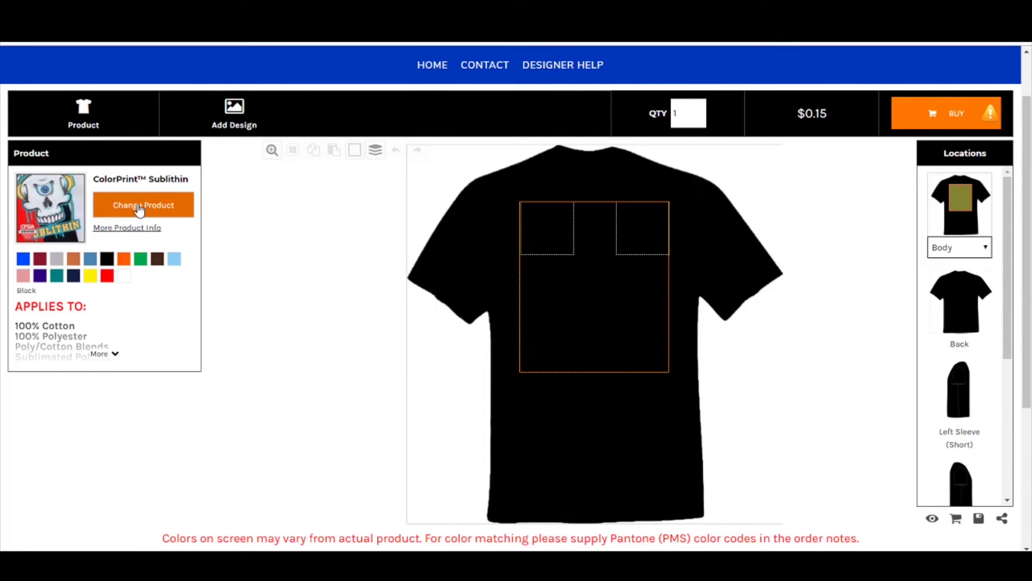
# Expand the ColorPrint Sublithin details and review its compatible fabrics, finish, and heat press temperature, time, pressure and peel information
pyautogui.click(111, 356)
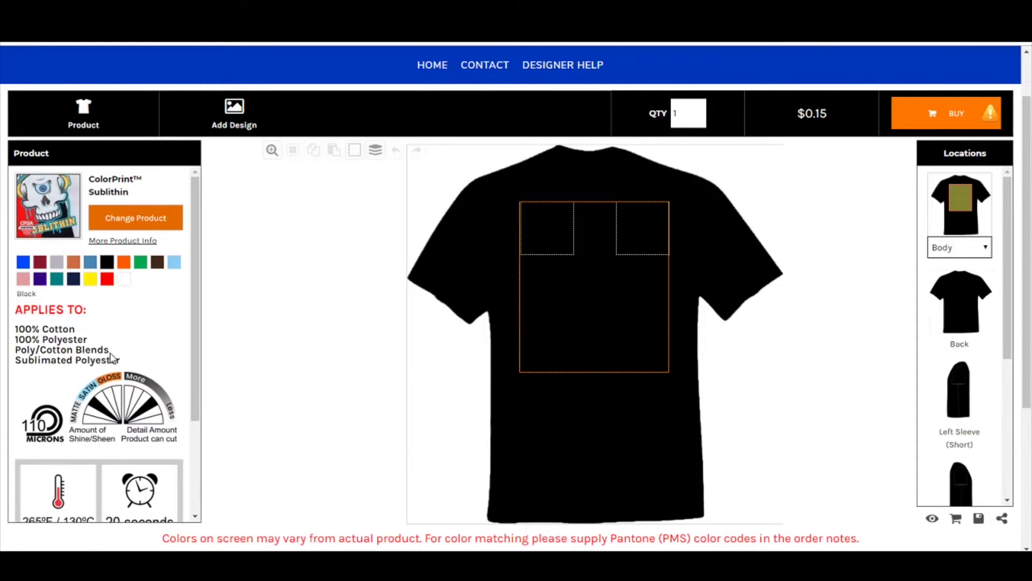
pyautogui.scroll(-1, 112, 358)
pyautogui.scroll(-1, 112, 358)
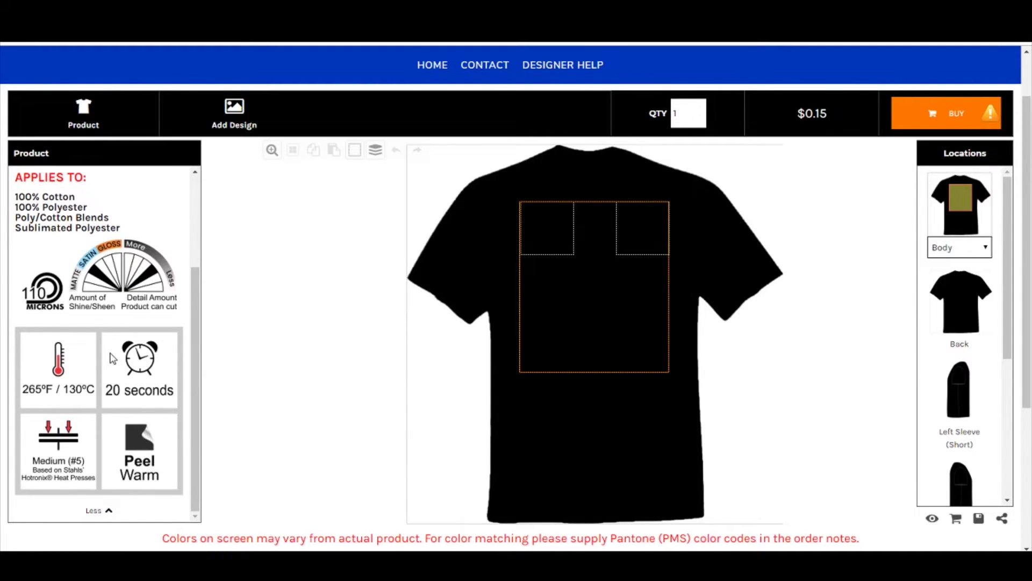
pyautogui.scroll(2, 112, 359)
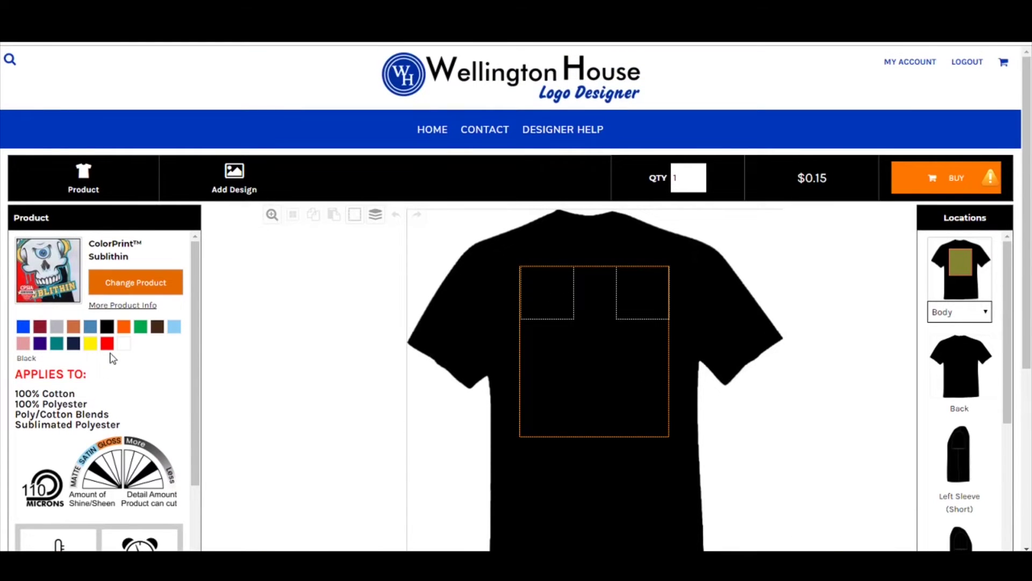
pyautogui.scroll(-1, 112, 358)
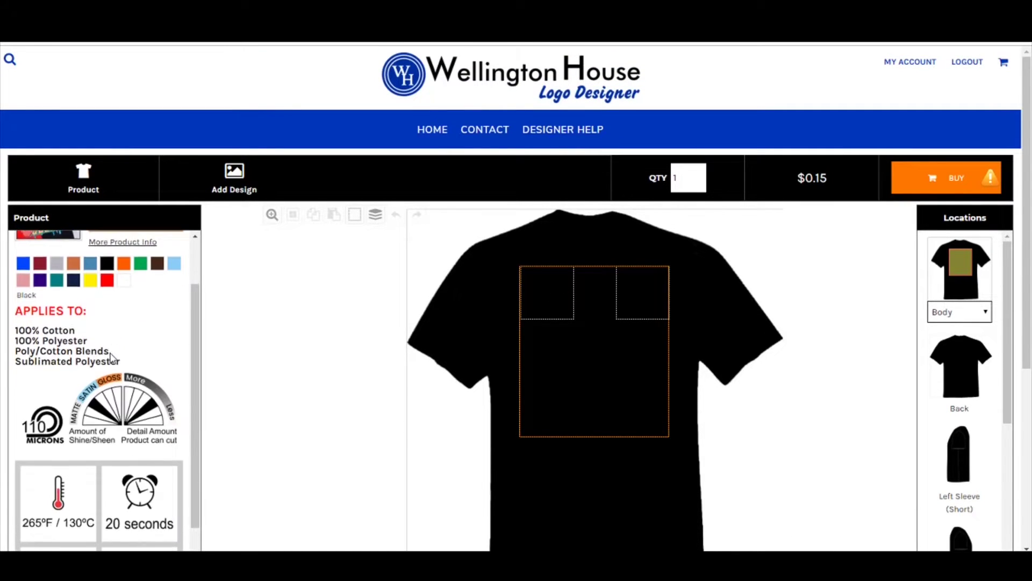
# Add the previously uploaded image IMG 0434 to the shirt body as a Digital Transfer (Premium Material) design
pyautogui.click(233, 186)
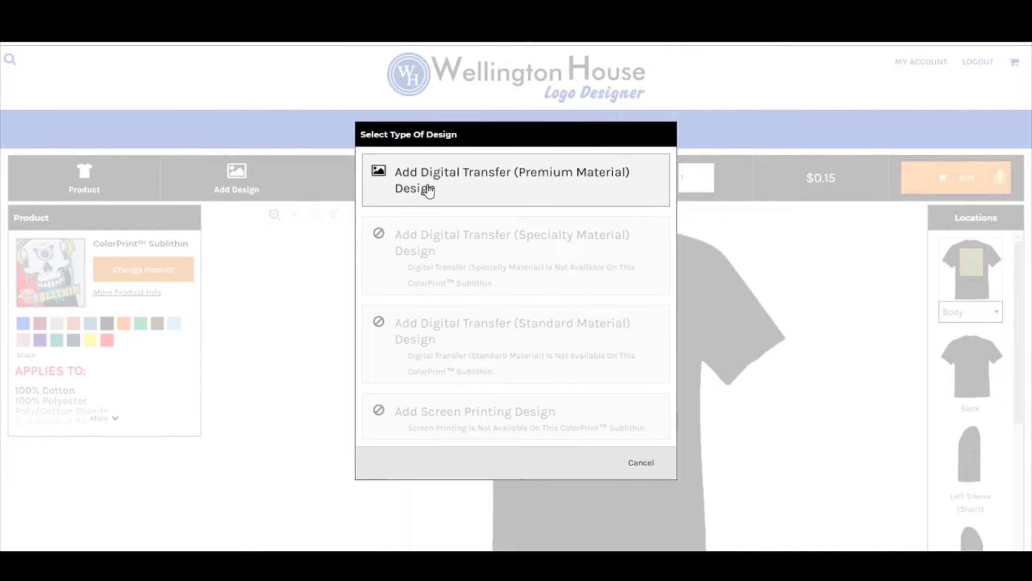
pyautogui.click(591, 186)
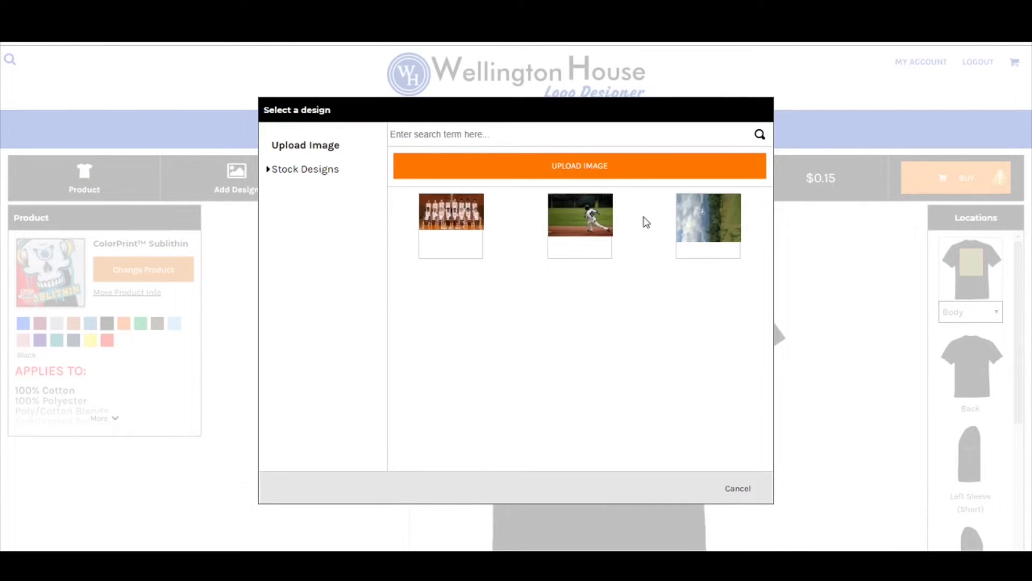
pyautogui.click(607, 173)
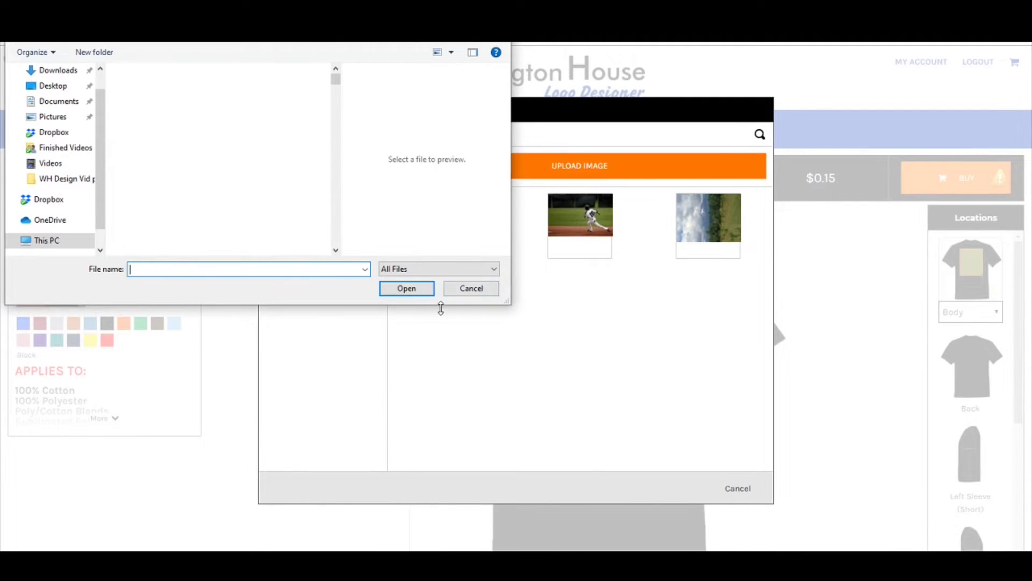
pyautogui.click(477, 291)
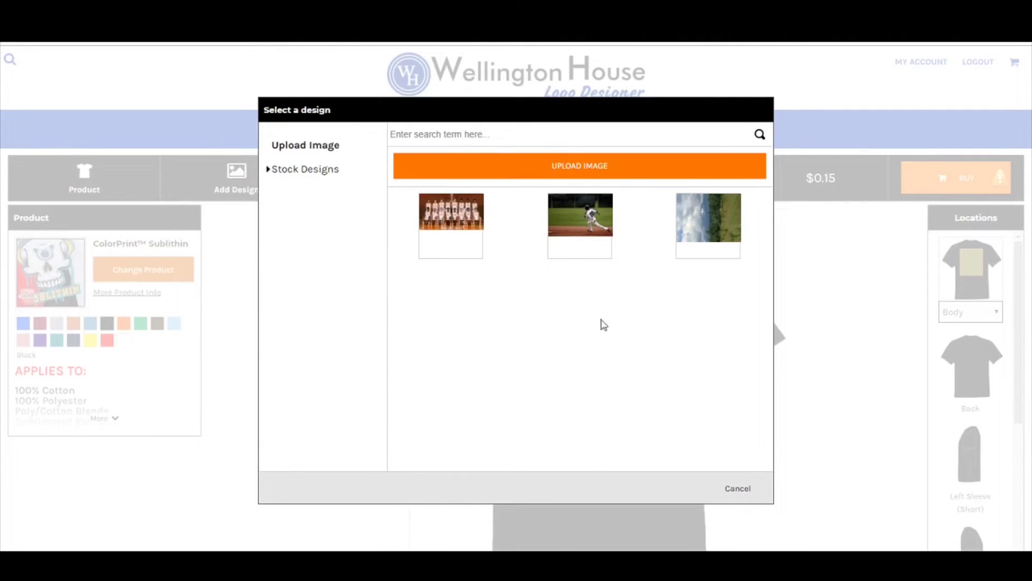
pyautogui.click(712, 240)
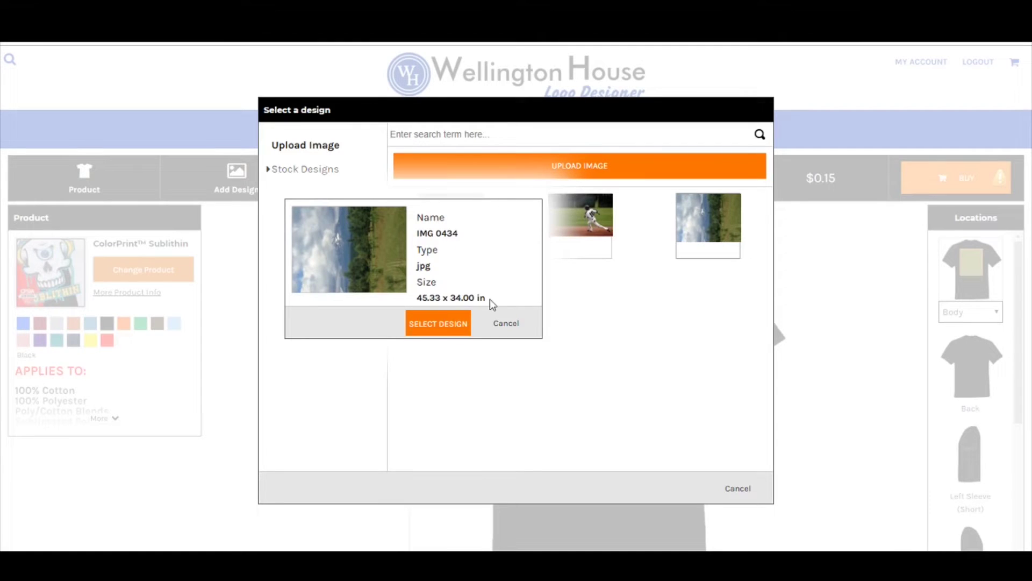
pyautogui.click(425, 328)
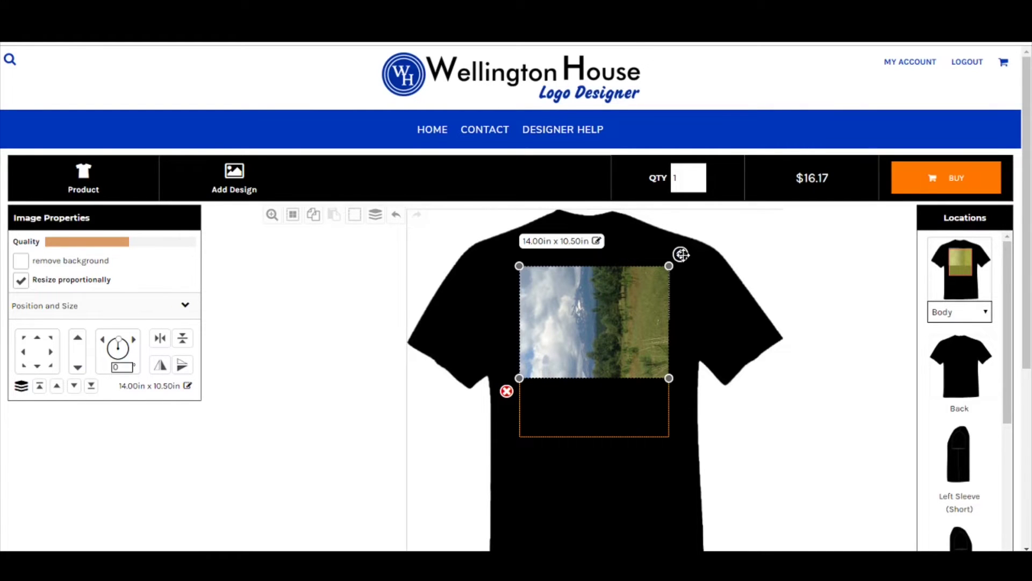
# Set the landscape image's rotation to 90 degrees and move it down so it sits fully inside the body decoration area
pyautogui.moveTo(700, 288); pyautogui.dragTo(692, 325)
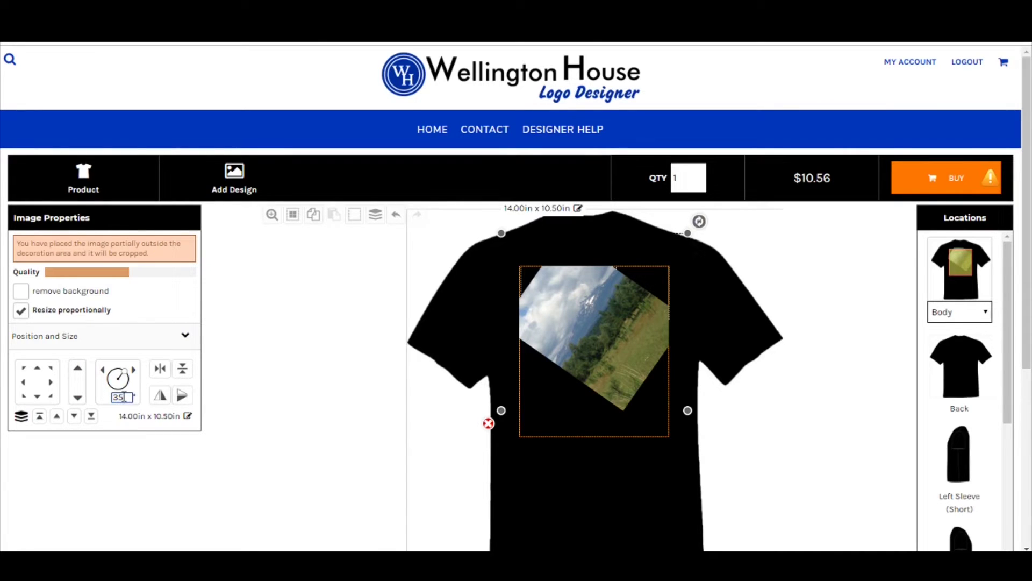
pyautogui.doubleClick(124, 397)
pyautogui.press('BackSpace')
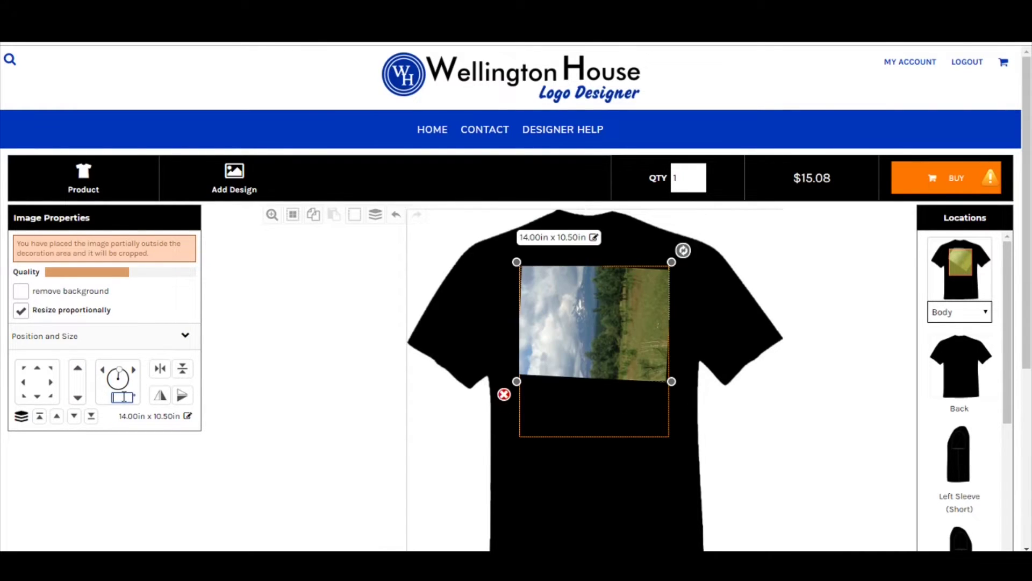
pyautogui.write('90')
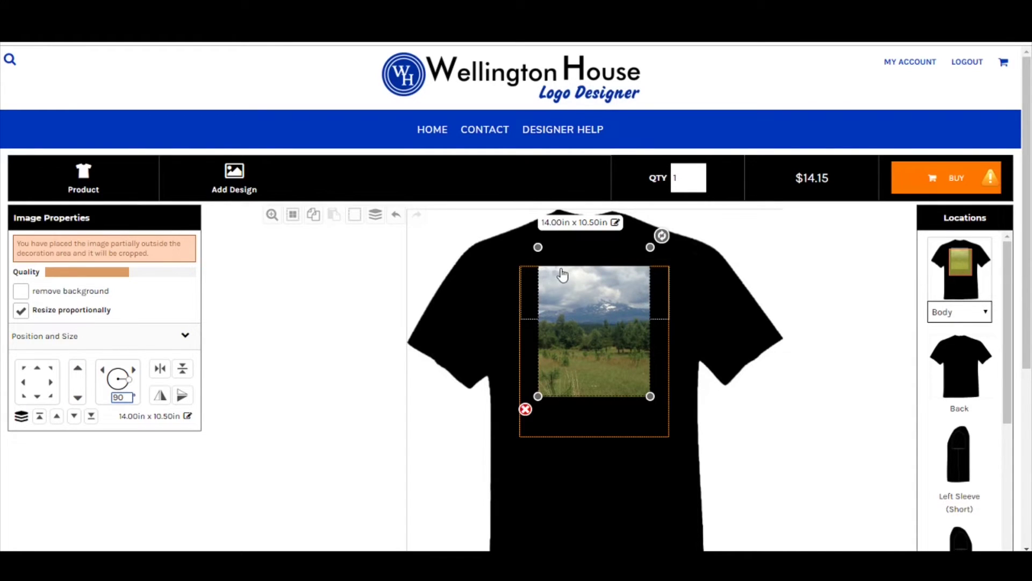
pyautogui.moveTo(592, 308)
pyautogui.mouseDown()
pyautogui.moveTo(595, 331)
pyautogui.moveTo(585, 286)
pyautogui.moveTo(613, 332)
pyautogui.moveTo(655, 346)
pyautogui.moveTo(658, 365)
pyautogui.moveTo(613, 414)
pyautogui.moveTo(499, 359)
pyautogui.moveTo(595, 348)
pyautogui.moveTo(555, 293)
pyautogui.moveTo(573, 308)
pyautogui.moveTo(637, 301)
pyautogui.moveTo(592, 321)
pyautogui.mouseUp()
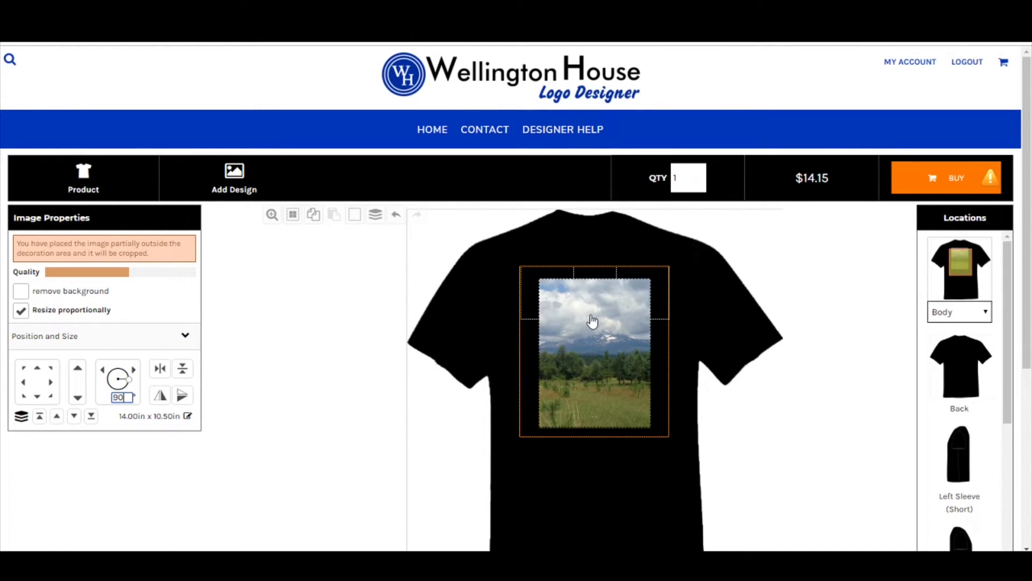
pyautogui.moveTo(592, 321); pyautogui.dragTo(592, 319)
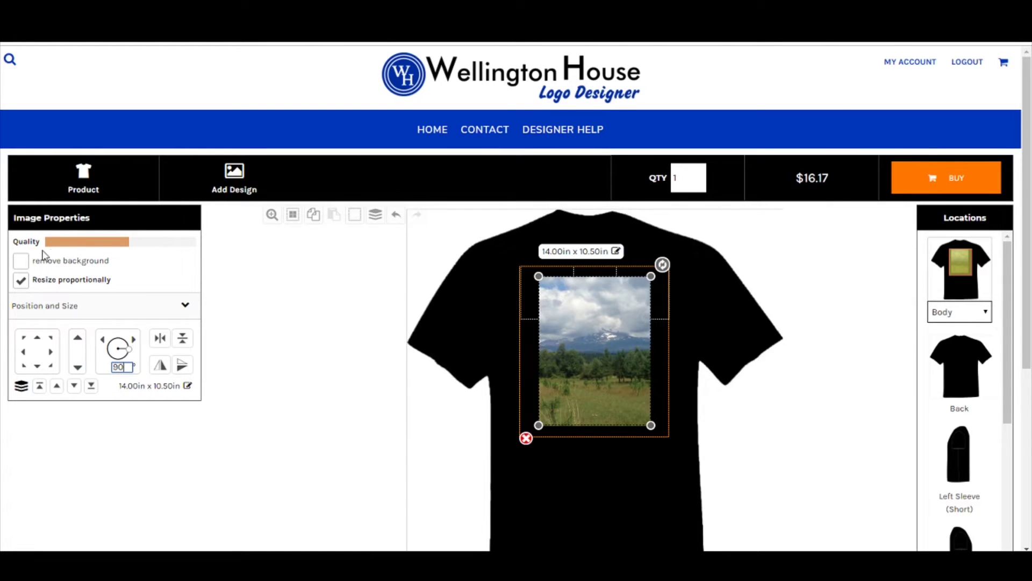
# Try smaller and larger proportional sizes for the landscape image, ending at about 11.18 x 8.39 in
pyautogui.moveTo(127, 245)
pyautogui.moveTo(652, 425); pyautogui.dragTo(634, 382)
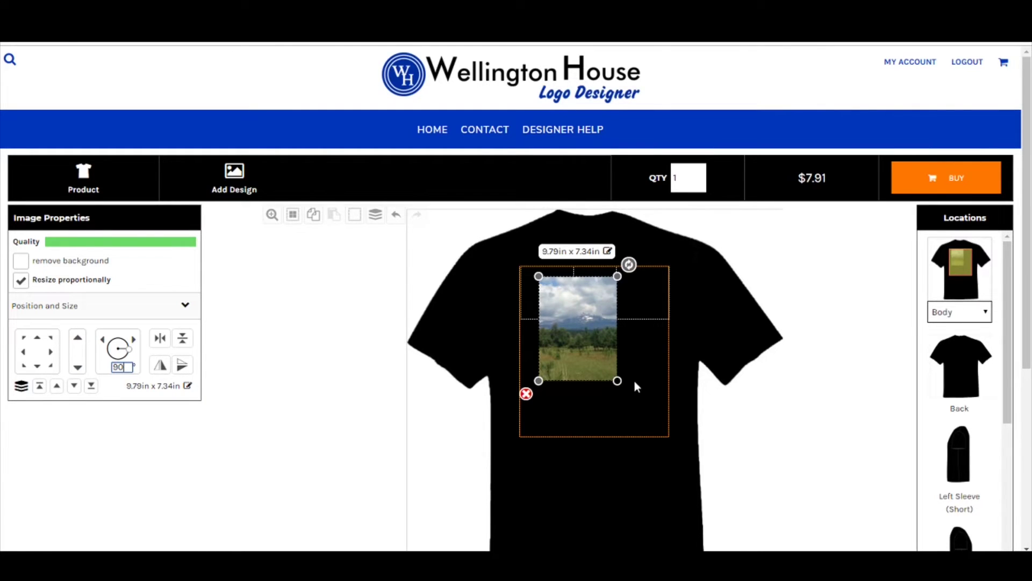
pyautogui.moveTo(635, 386); pyautogui.dragTo(663, 425)
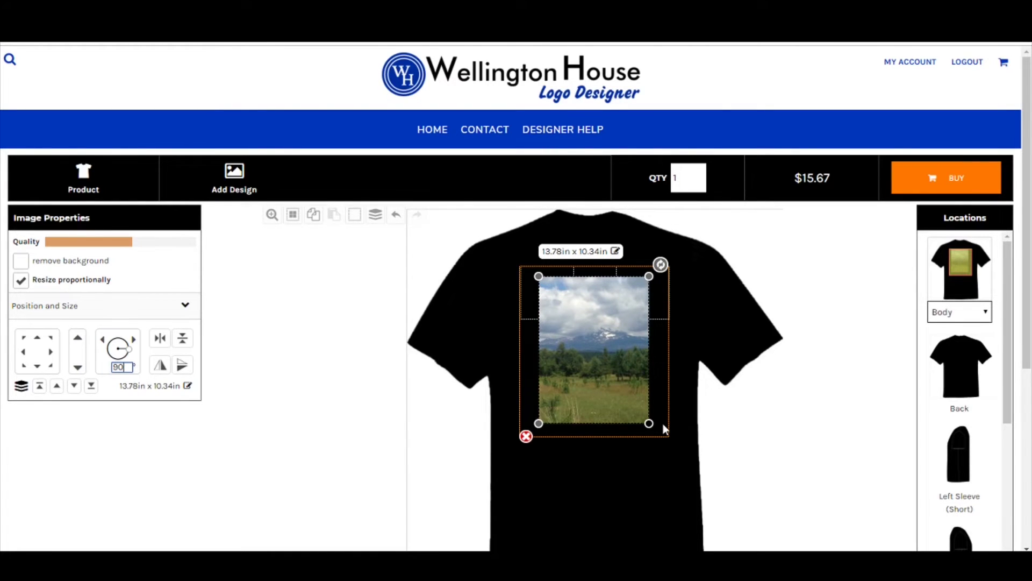
pyautogui.moveTo(664, 428); pyautogui.dragTo(701, 473)
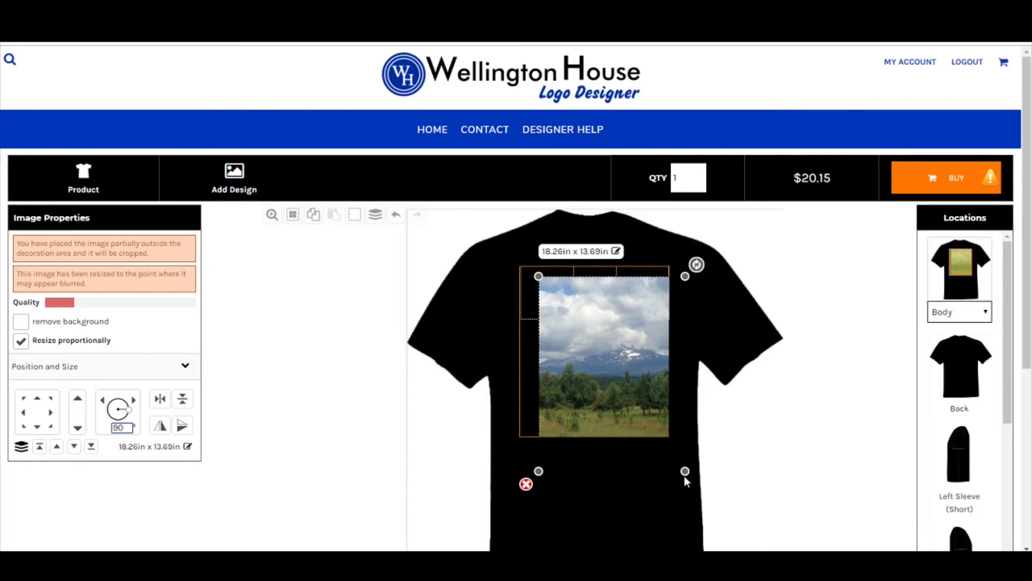
pyautogui.moveTo(685, 471); pyautogui.dragTo(629, 396)
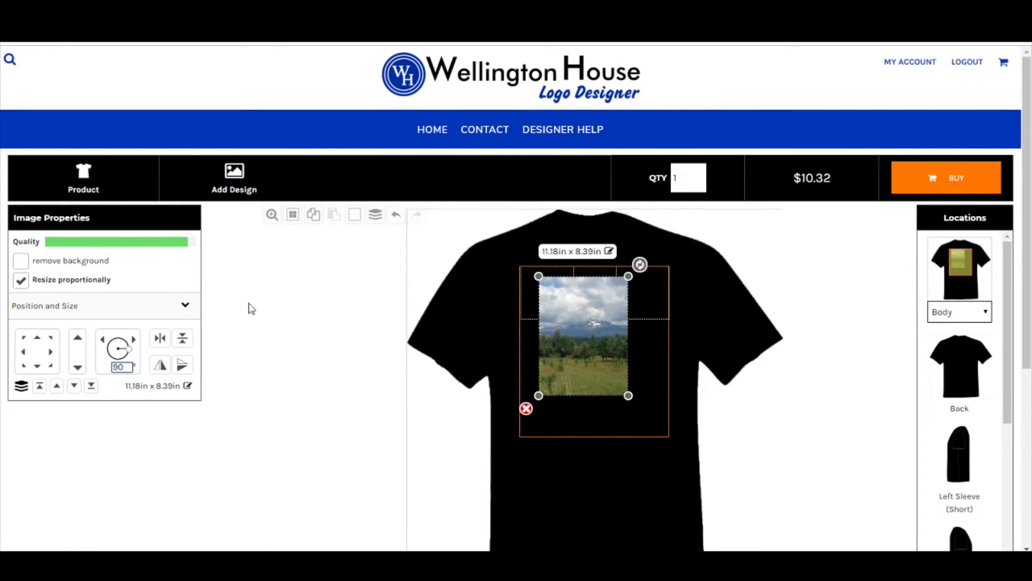
# Shift the landscape image slightly down and right within the body decoration area and set its first dimension to 10 in
pyautogui.moveTo(592, 360); pyautogui.dragTo(600, 368)
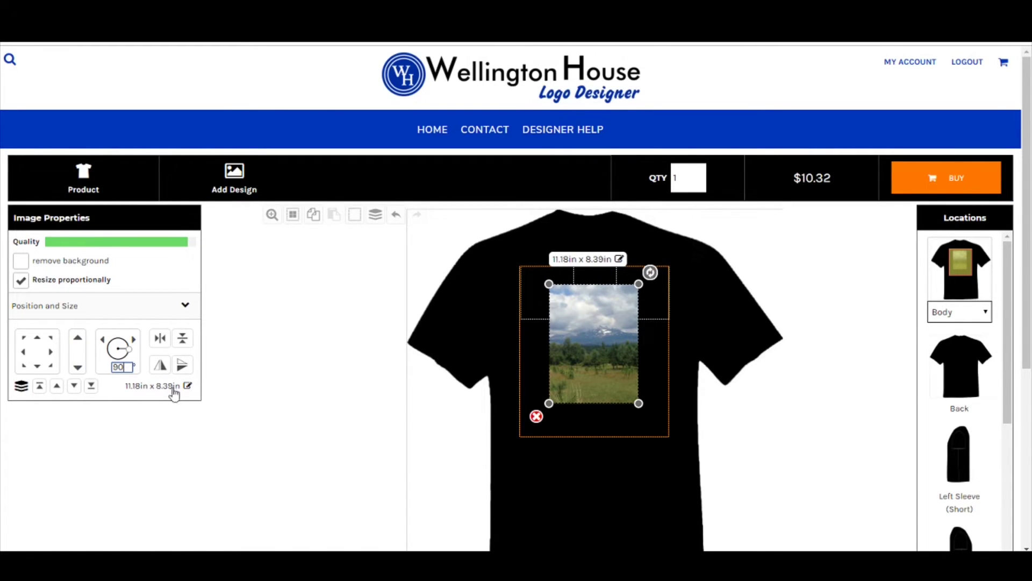
pyautogui.click(131, 391)
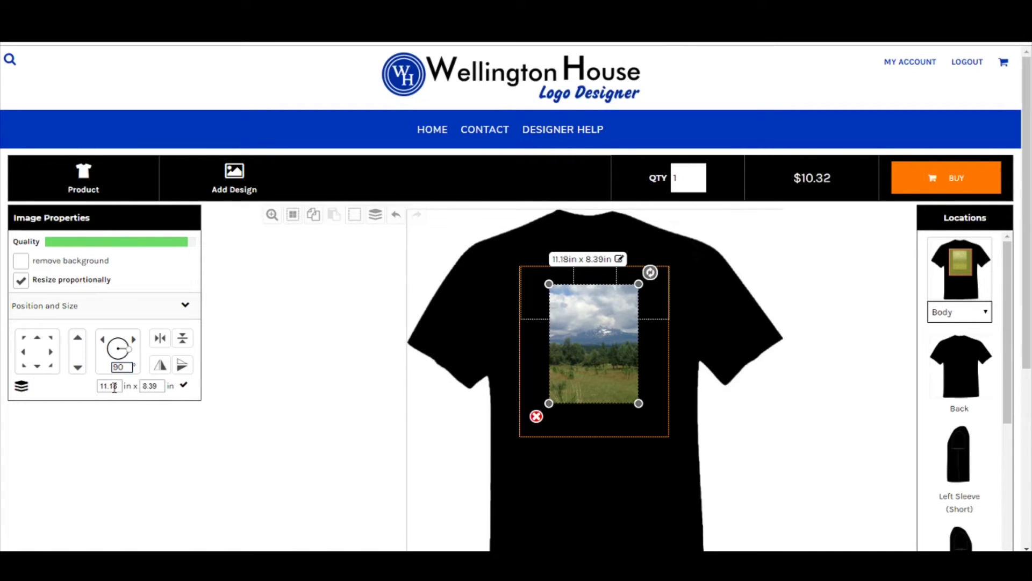
pyautogui.click(111, 385)
pyautogui.doubleClick(111, 385)
pyautogui.write('10')
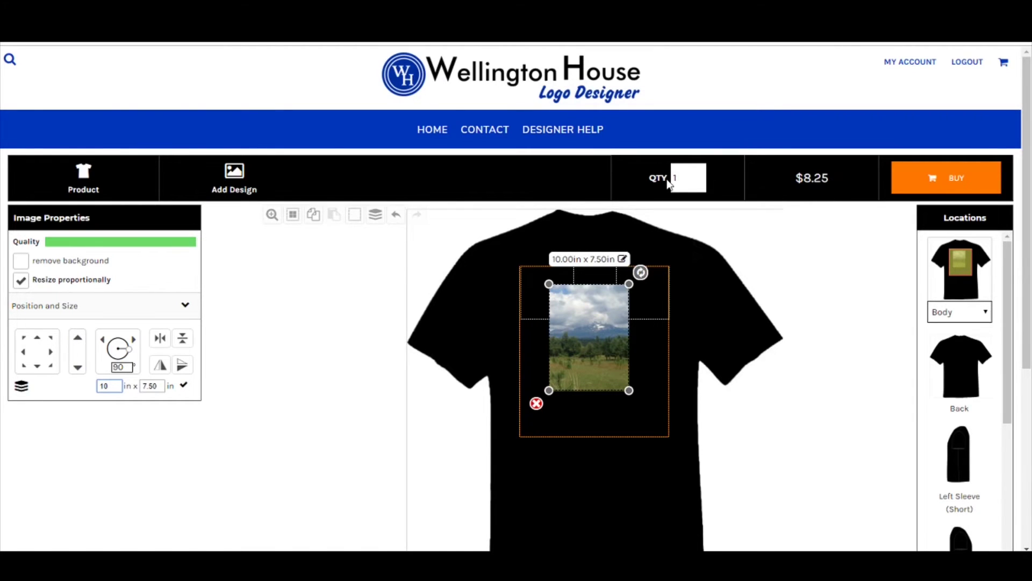
# Set the order quantity to 50 and add the ColorPrint Sublithin transfer to the cart
pyautogui.doubleClick(687, 183)
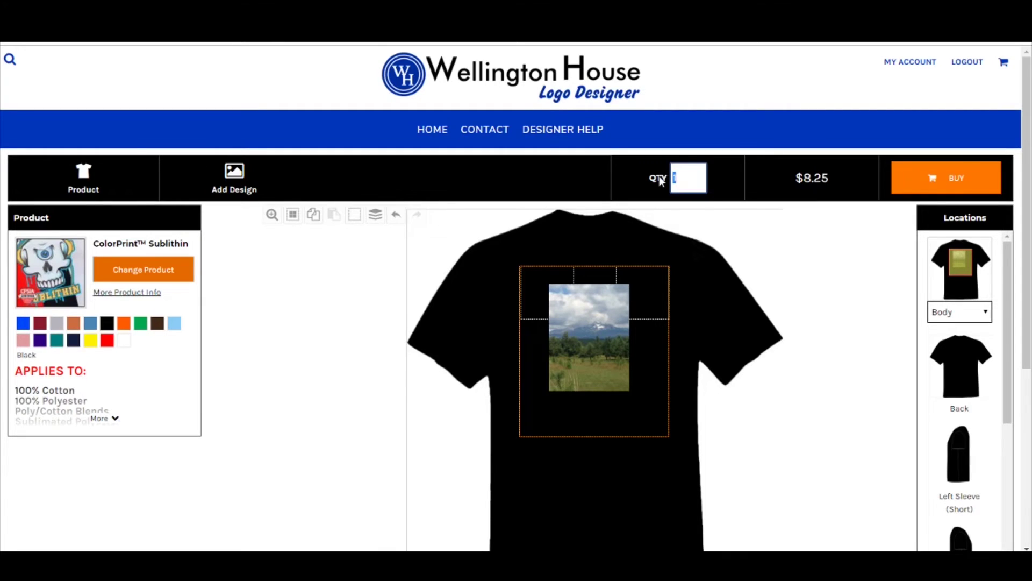
pyautogui.write('50')
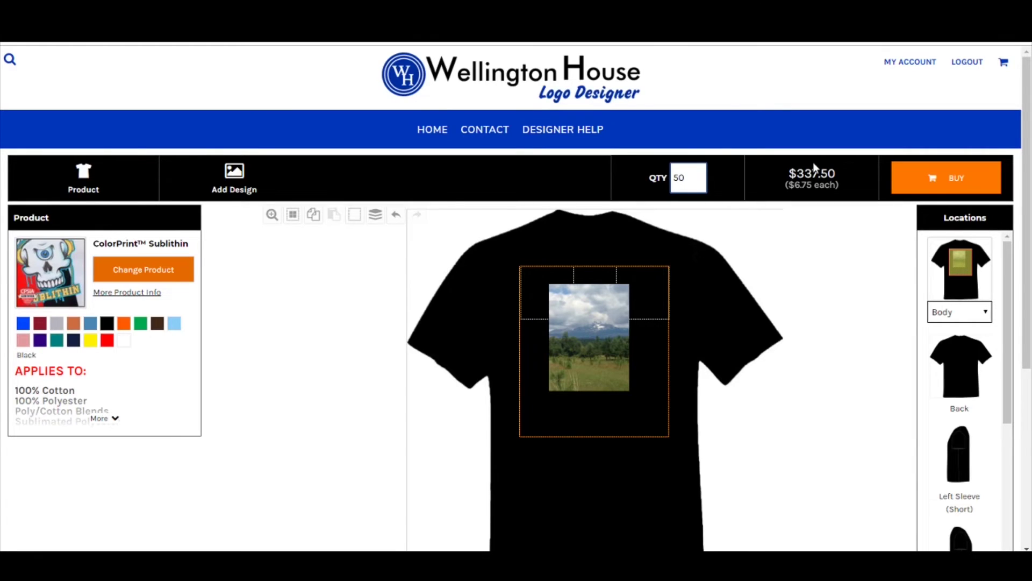
pyautogui.click(925, 177)
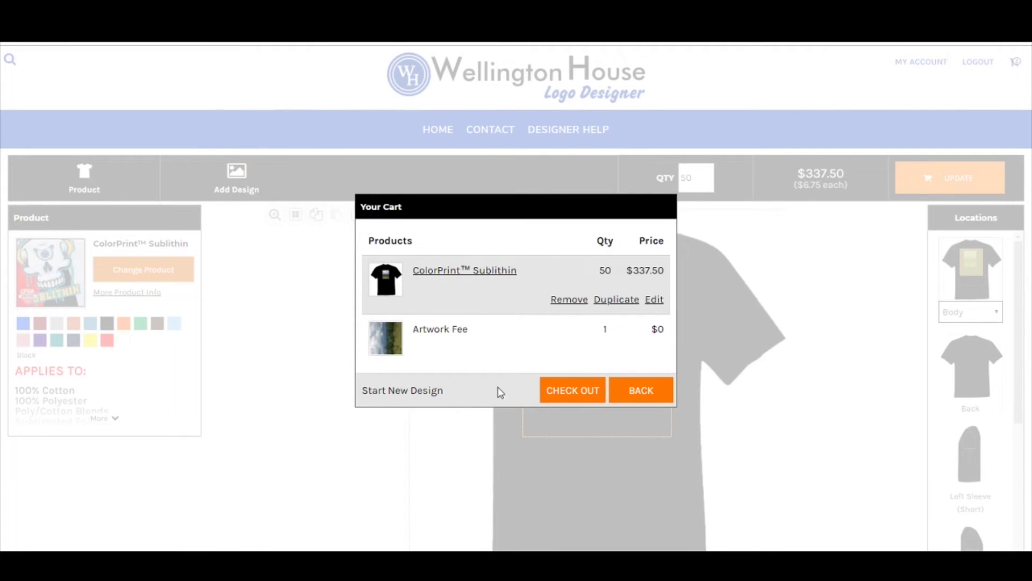
# Start a new design and change its product to ColorPrint Easy
pyautogui.click(380, 397)
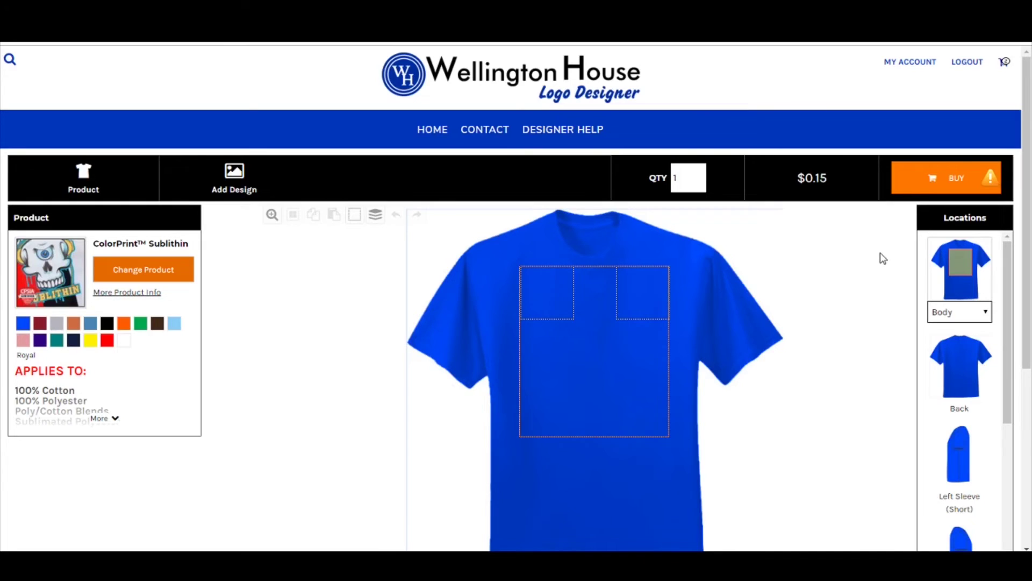
pyautogui.click(962, 314)
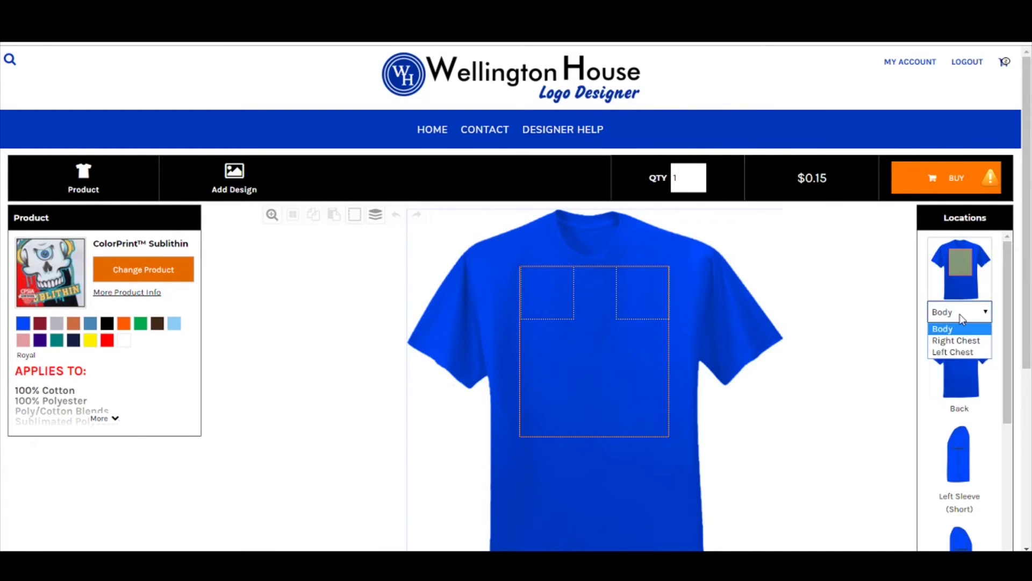
pyautogui.click(948, 352)
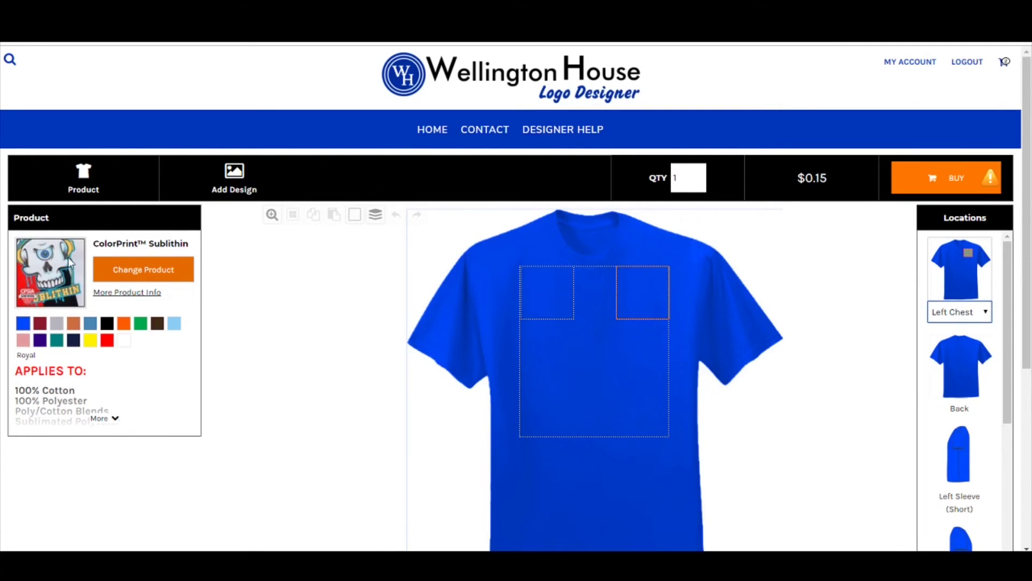
pyautogui.click(119, 282)
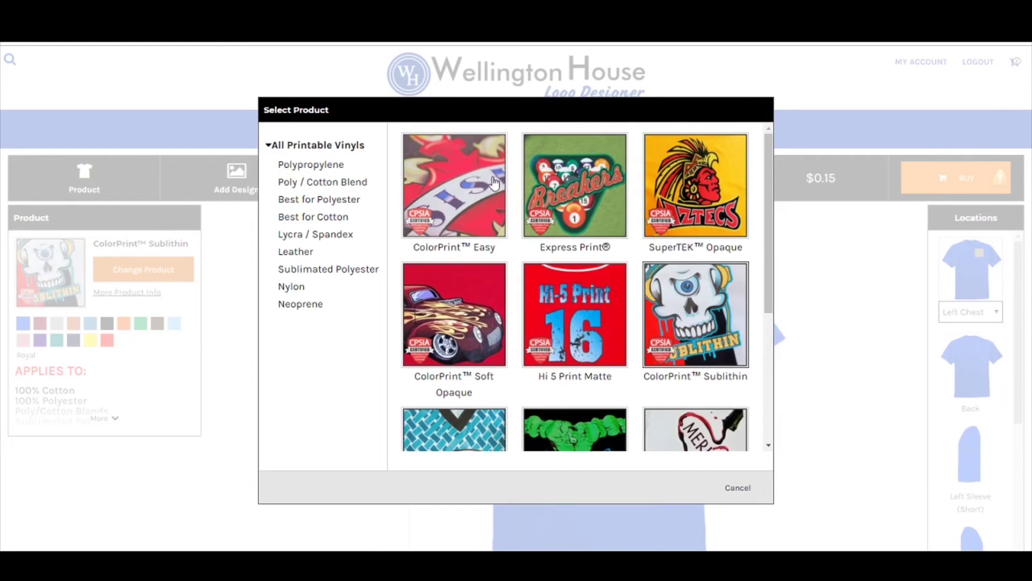
pyautogui.click(457, 172)
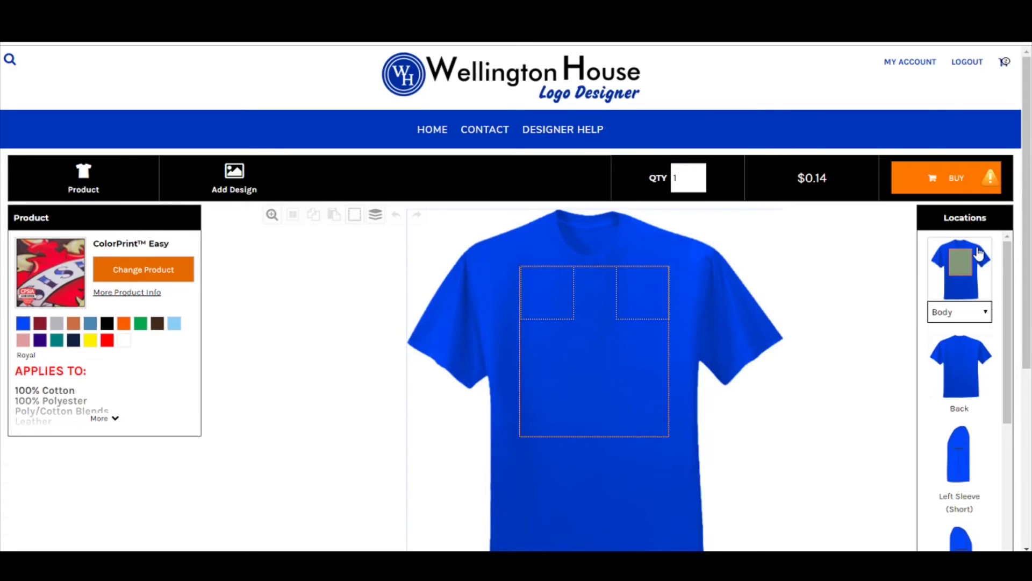
# Choose the Left Chest location and begin adding a Digital Transfer (Standard Material) design
pyautogui.click(940, 314)
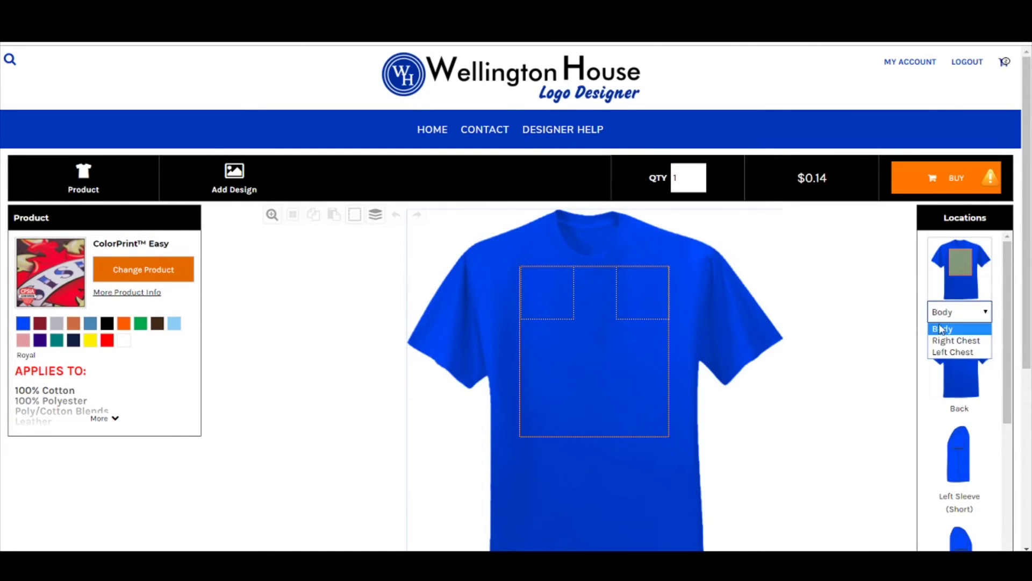
pyautogui.click(942, 355)
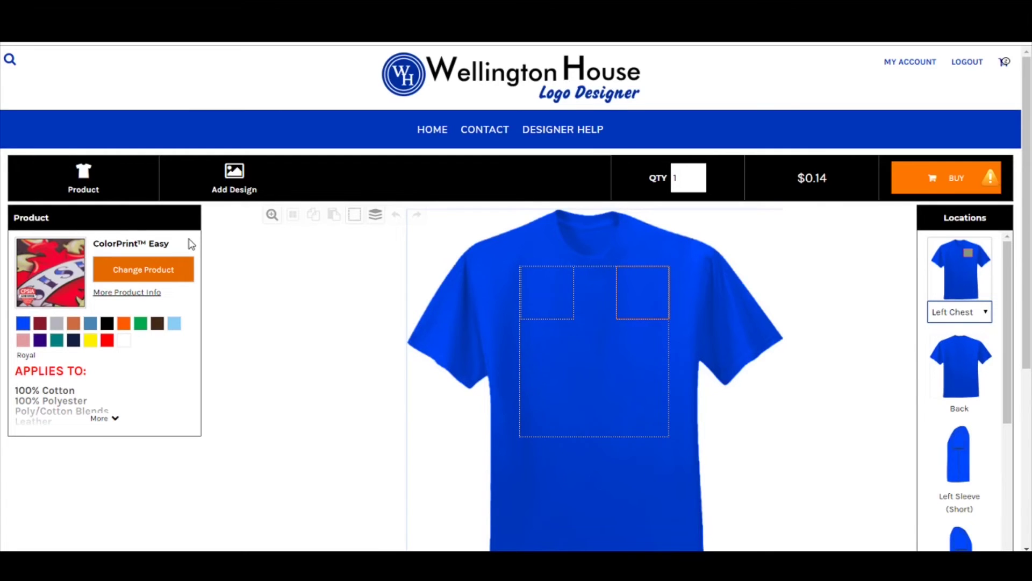
pyautogui.click(230, 190)
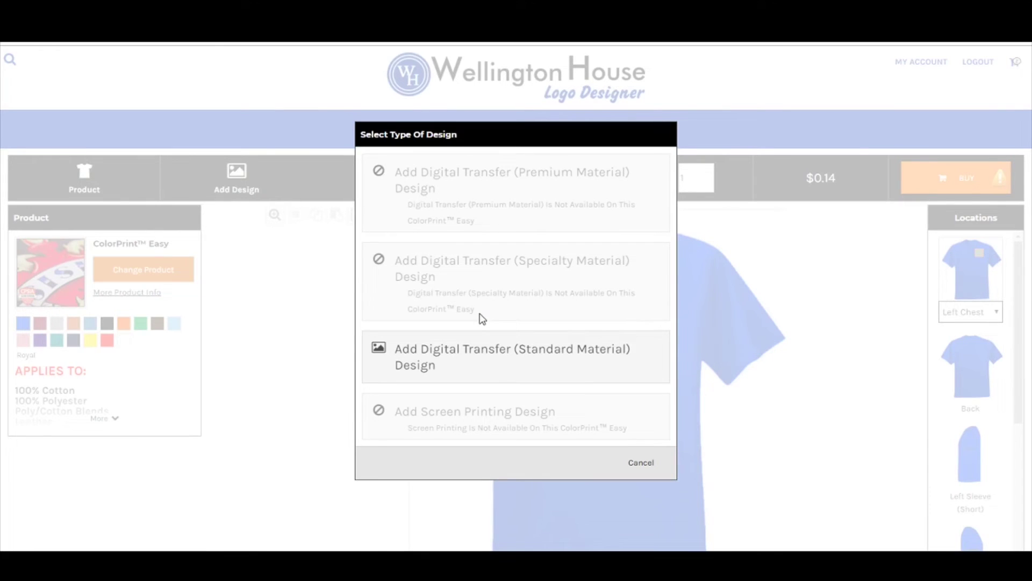
pyautogui.click(453, 368)
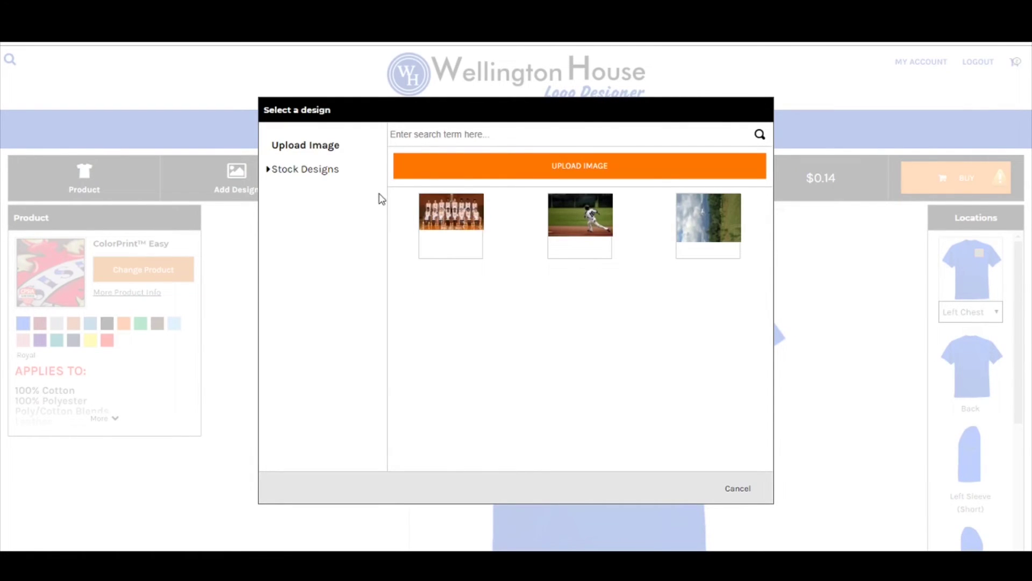
# Browse the stock designs and add the Tournament Football logo template to the left chest
pyautogui.click(278, 171)
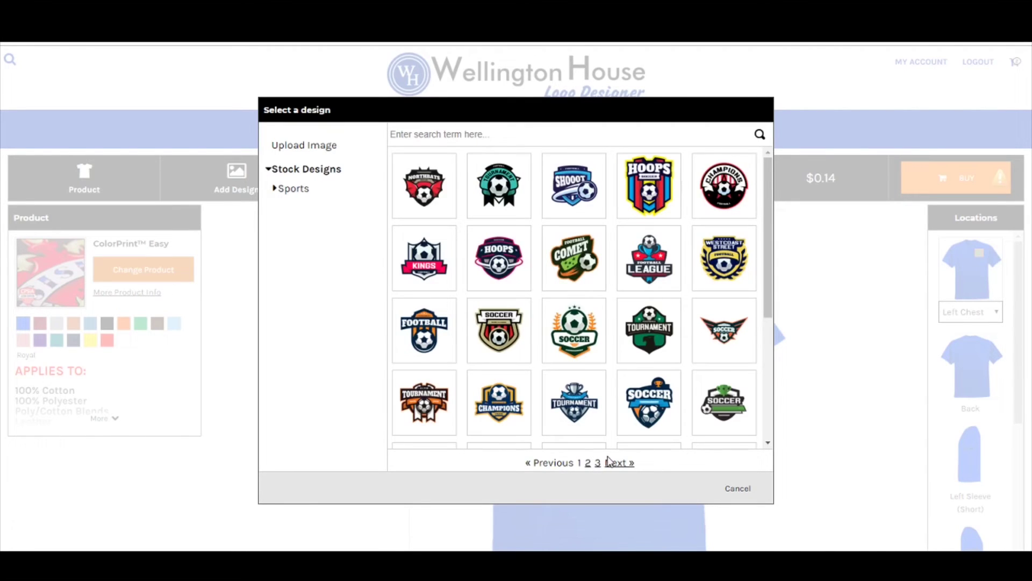
pyautogui.click(769, 442)
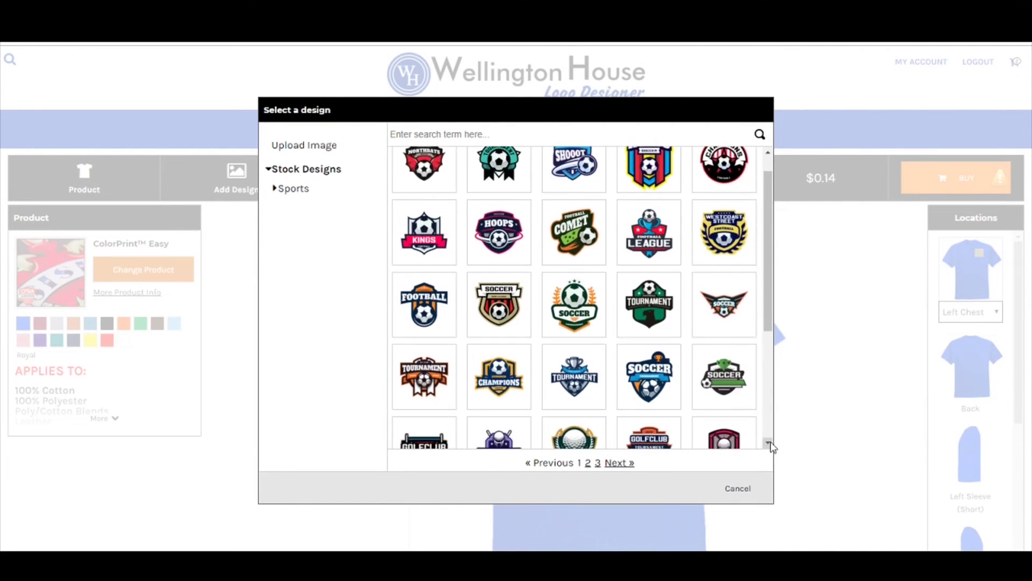
pyautogui.scroll(-4, 770, 441)
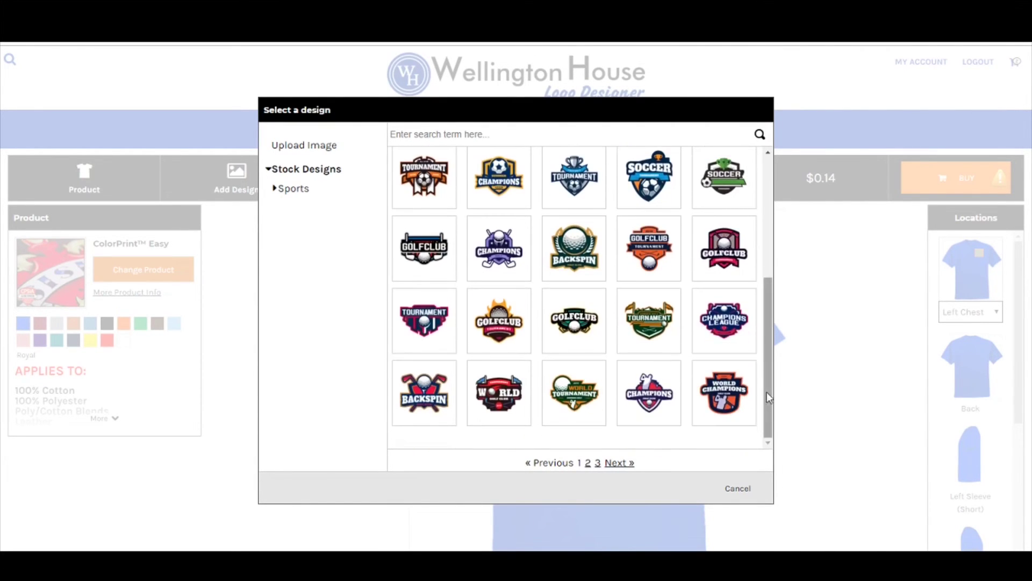
pyautogui.moveTo(770, 398); pyautogui.dragTo(774, 253)
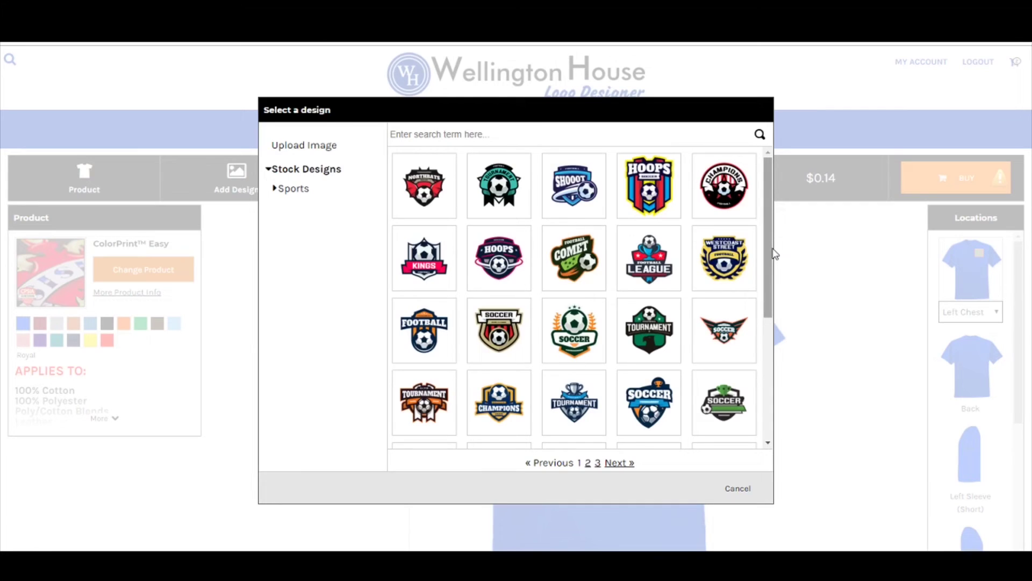
pyautogui.click(511, 186)
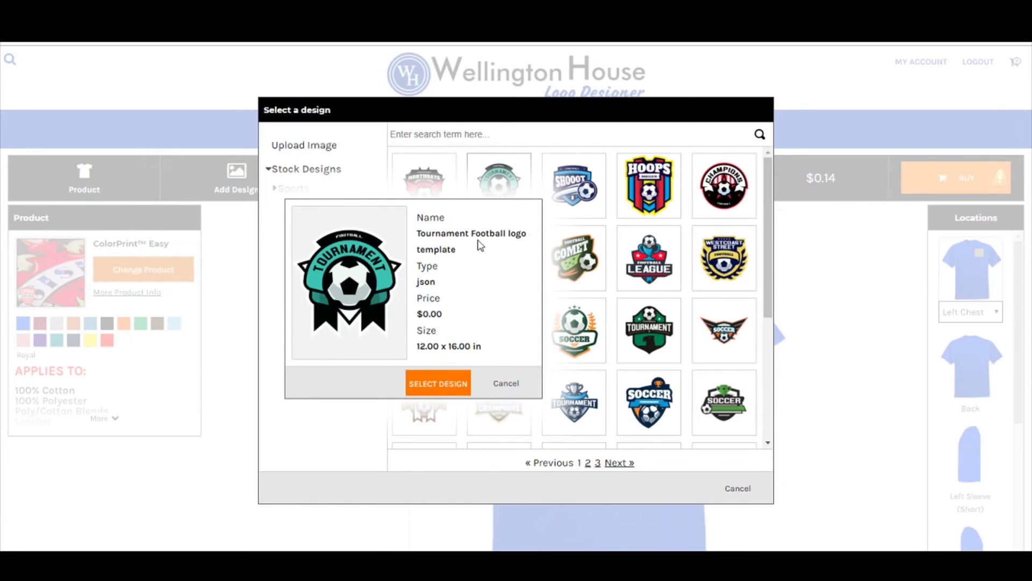
pyautogui.click(464, 393)
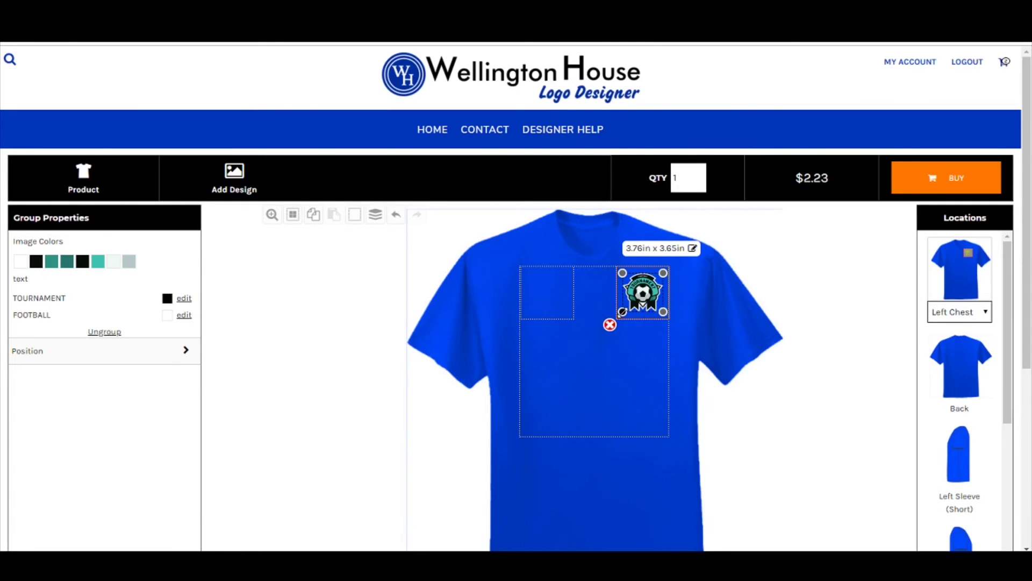
# Set the soccer logo's width to 4 in and reposition it centrally within the left chest area
pyautogui.moveTo(622, 311); pyautogui.dragTo(617, 317)
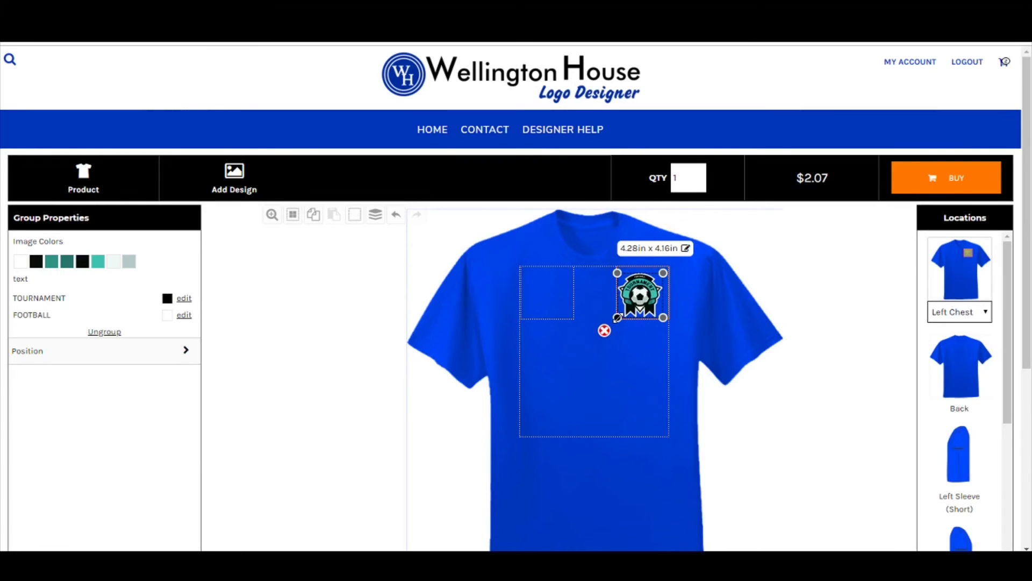
pyautogui.click(636, 247)
pyautogui.doubleClick(636, 248)
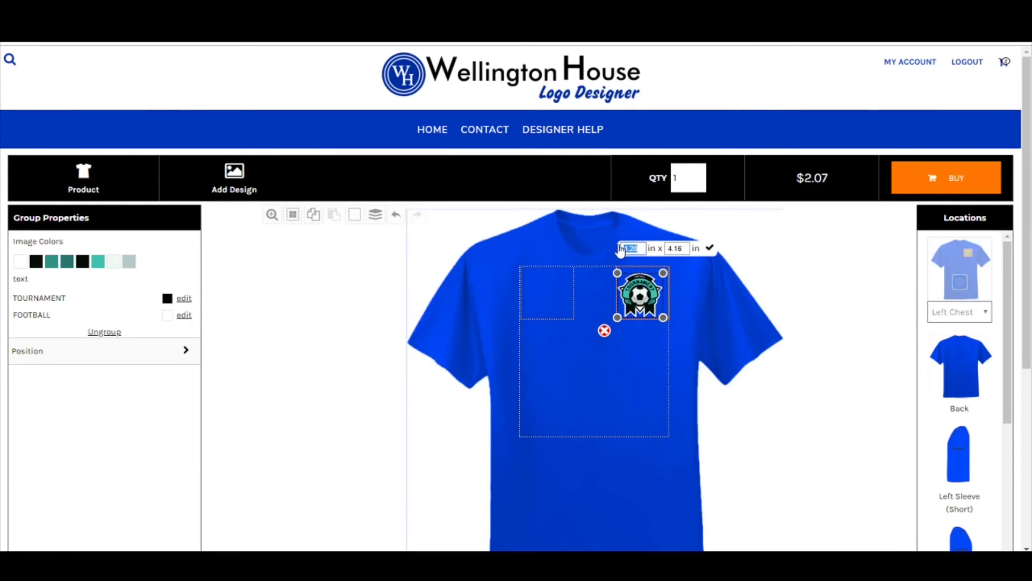
pyautogui.write('4')
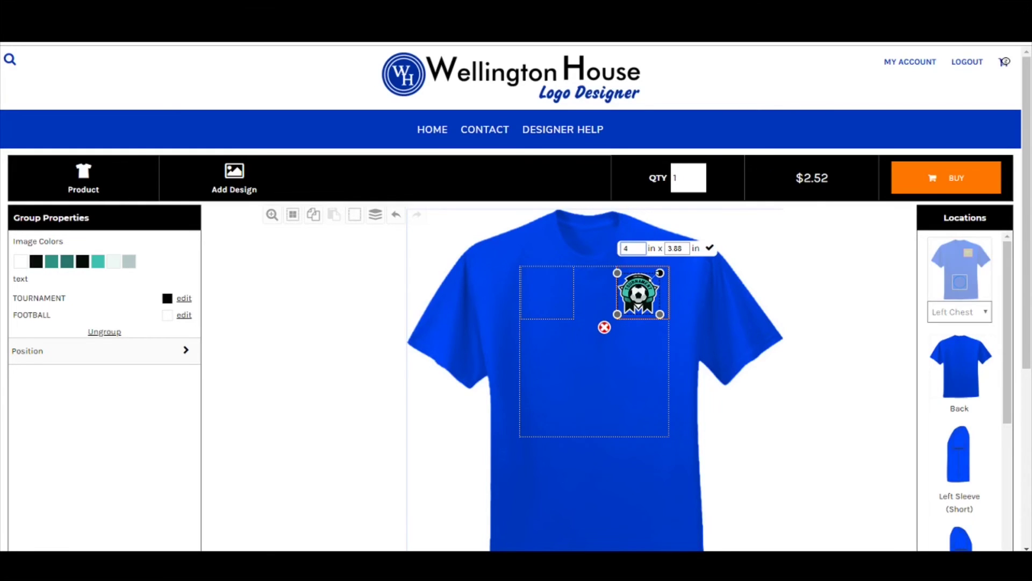
pyautogui.click(643, 293)
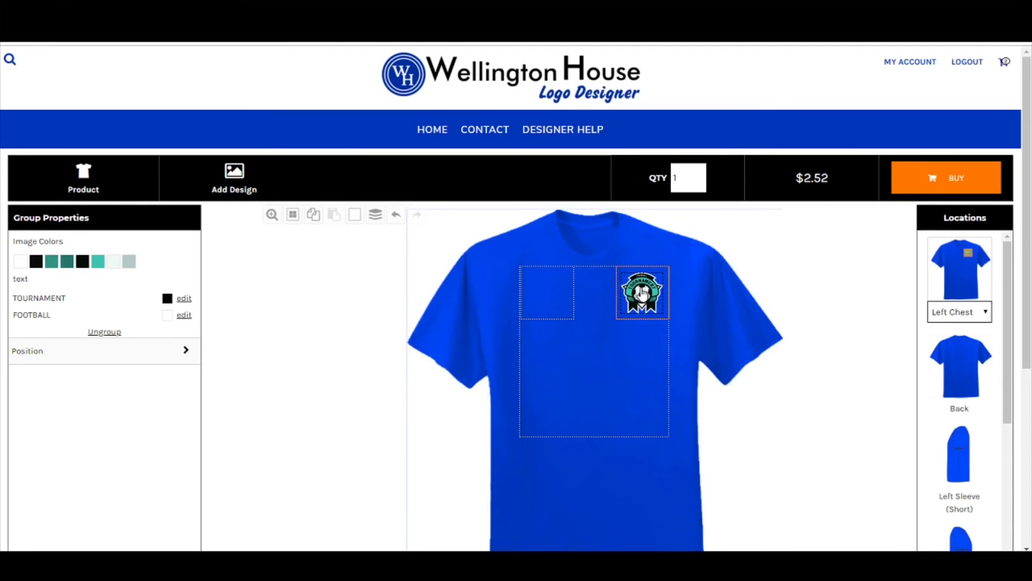
pyautogui.click(644, 293)
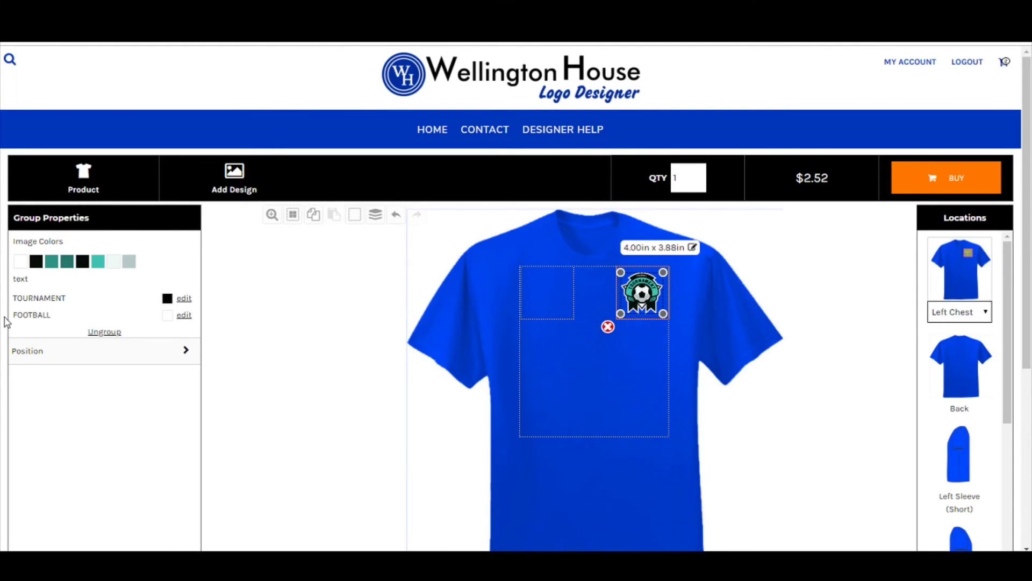
# Change the logo's TOURNAMENT text to CHAMPIONS
pyautogui.click(271, 217)
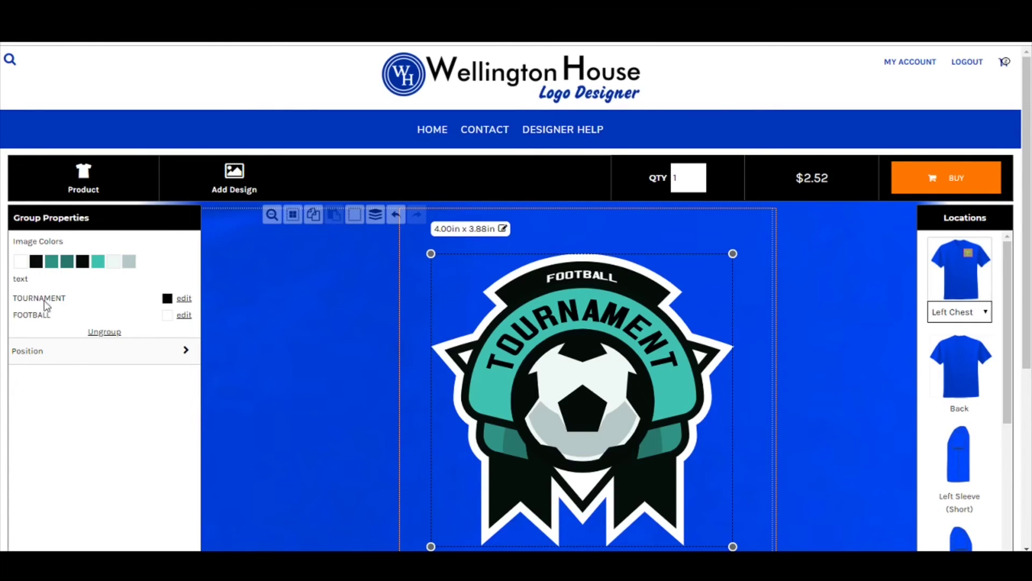
pyautogui.click(183, 299)
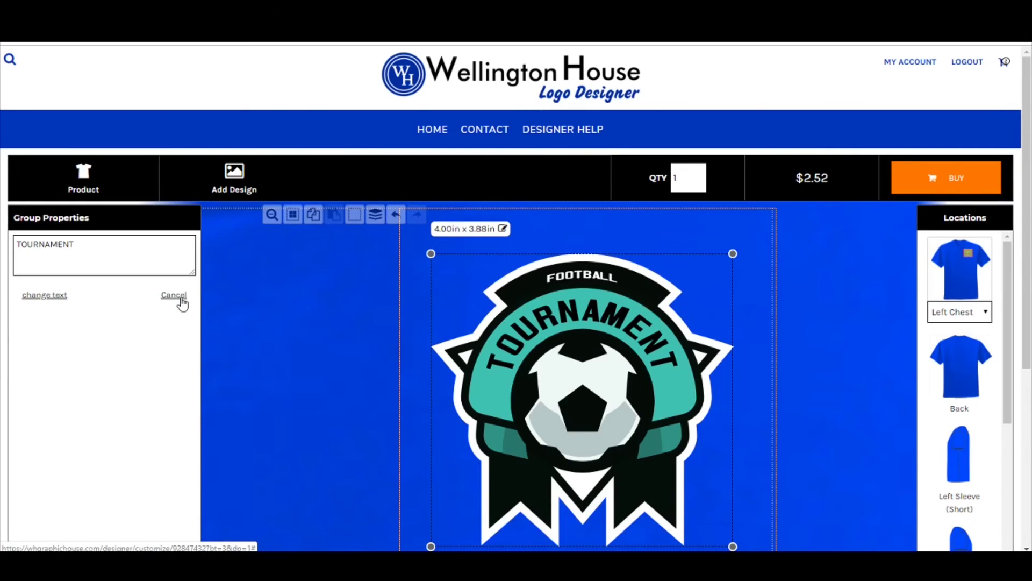
pyautogui.click(106, 244)
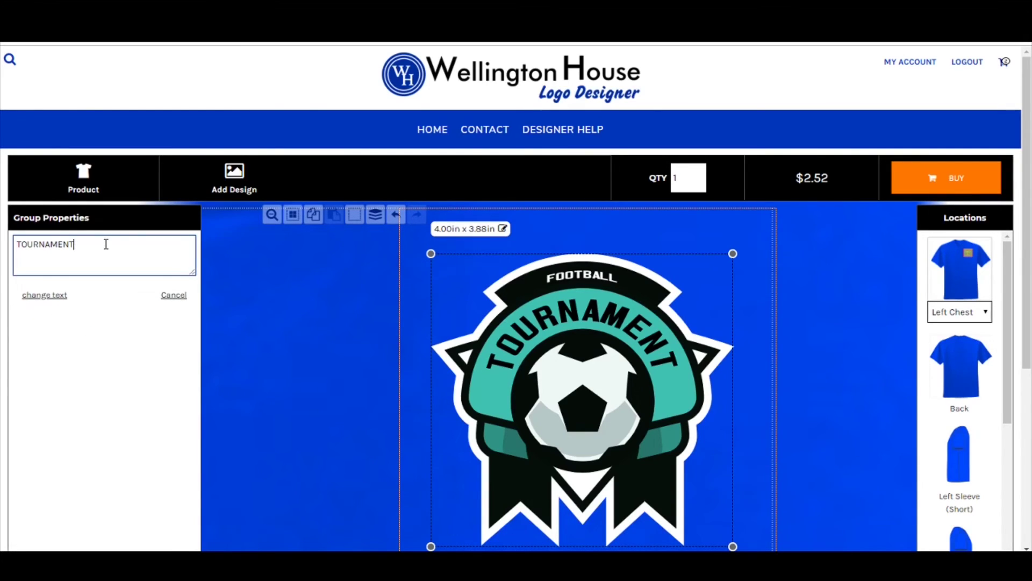
pyautogui.press('BackSpace')
pyautogui.press('BackSpace')
pyautogui.press('BackSpace')
pyautogui.press('BackSpace')
pyautogui.press('BackSpace')
pyautogui.press('BackSpace')
pyautogui.press('BackSpace')
pyautogui.press('BackSpace')
pyautogui.press('BackSpace')
pyautogui.press('BackSpace')
pyautogui.write('CHAMPIONS')
pyautogui.click(41, 299)
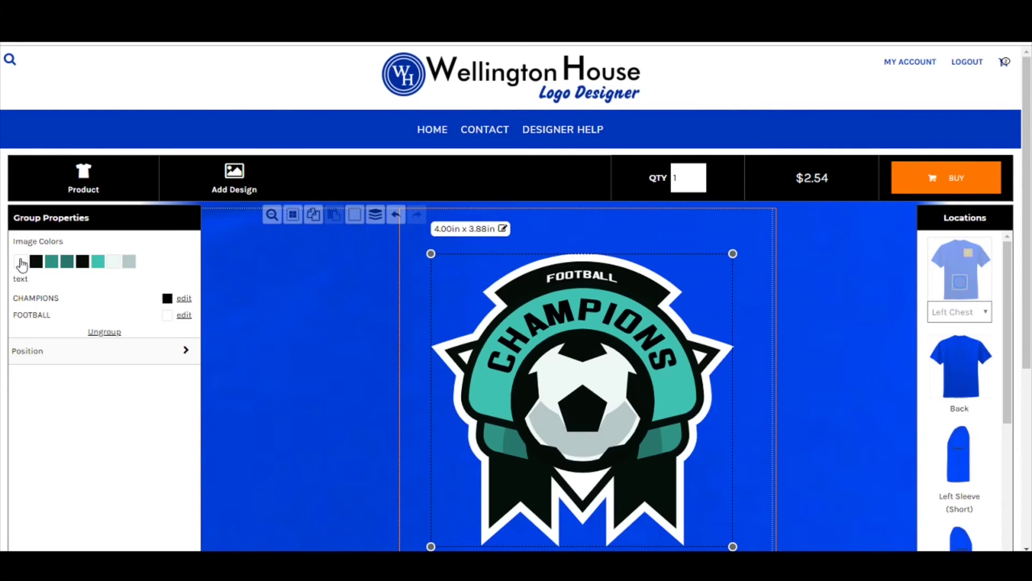
# Examine the custom color values and available color modes for the logo's third image color, a dark teal
pyautogui.click(53, 263)
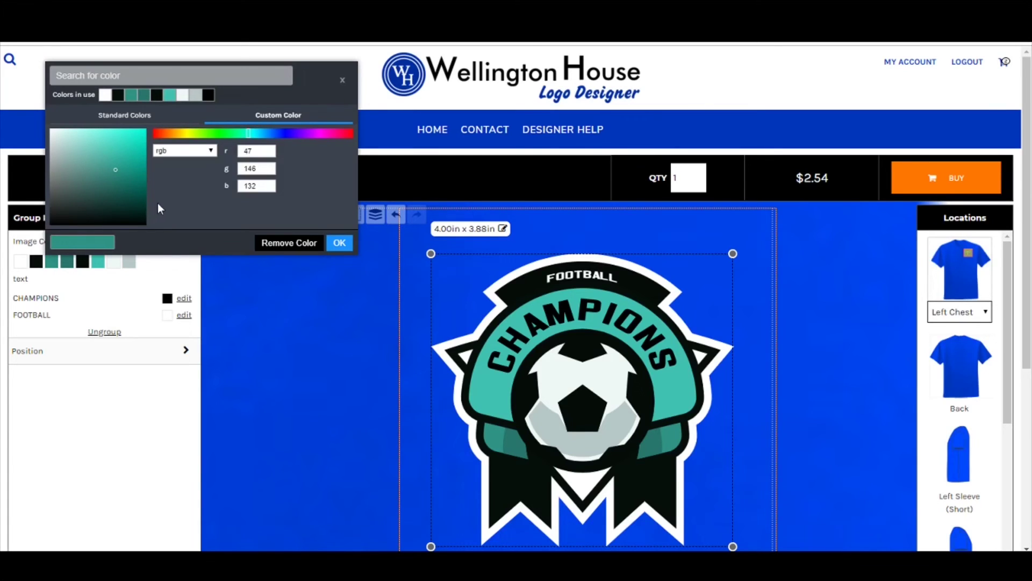
pyautogui.click(169, 154)
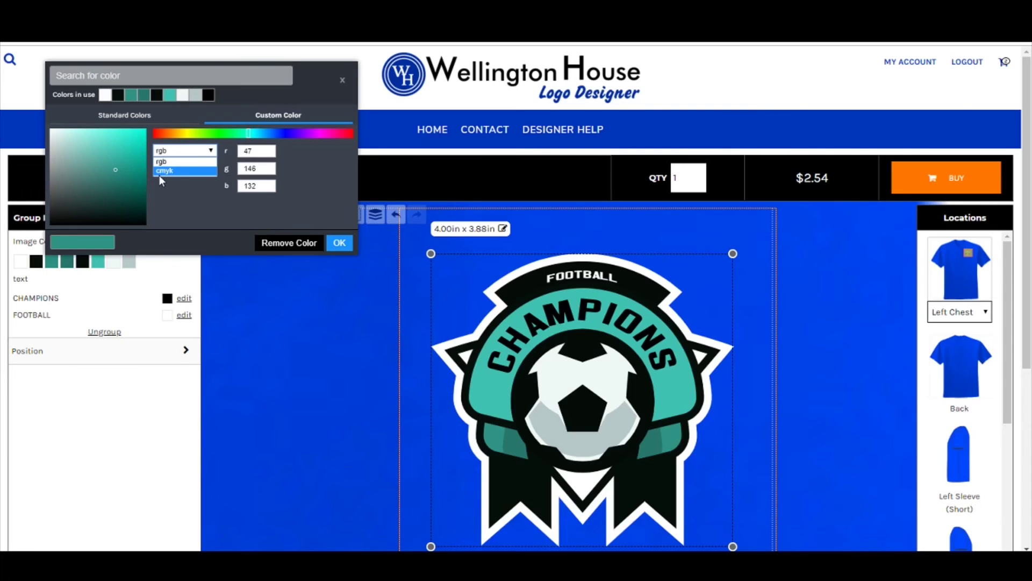
pyautogui.click(181, 204)
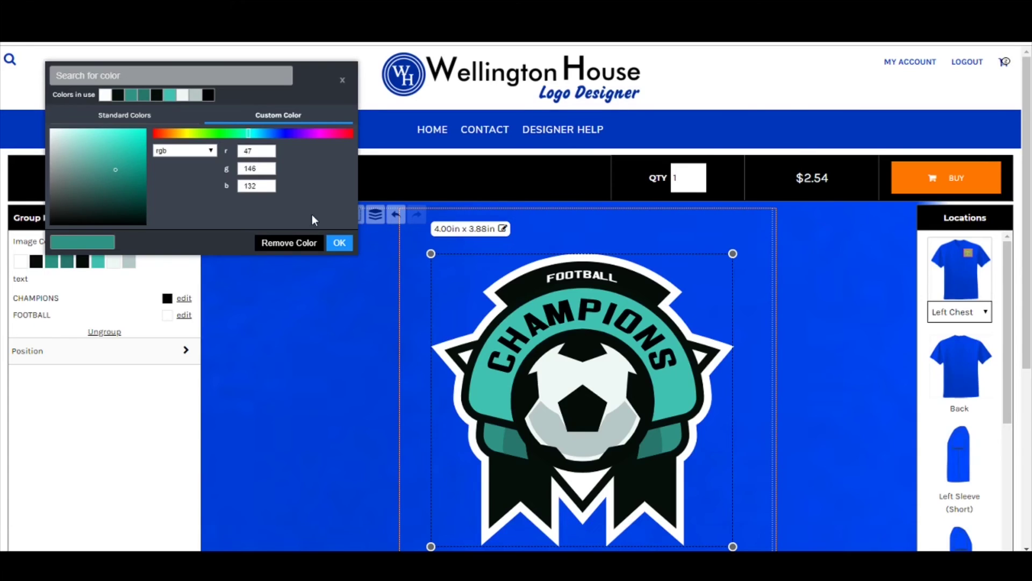
pyautogui.click(340, 243)
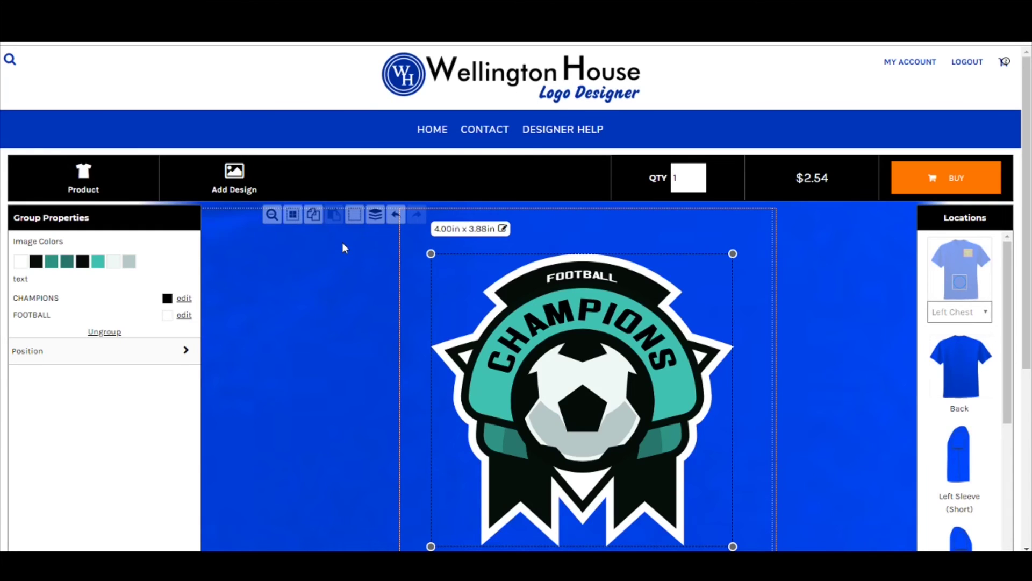
# Set the ColorPrint Easy transfer quantity to 100 and add it to the cart
pyautogui.moveTo(679, 177); pyautogui.dragTo(664, 175)
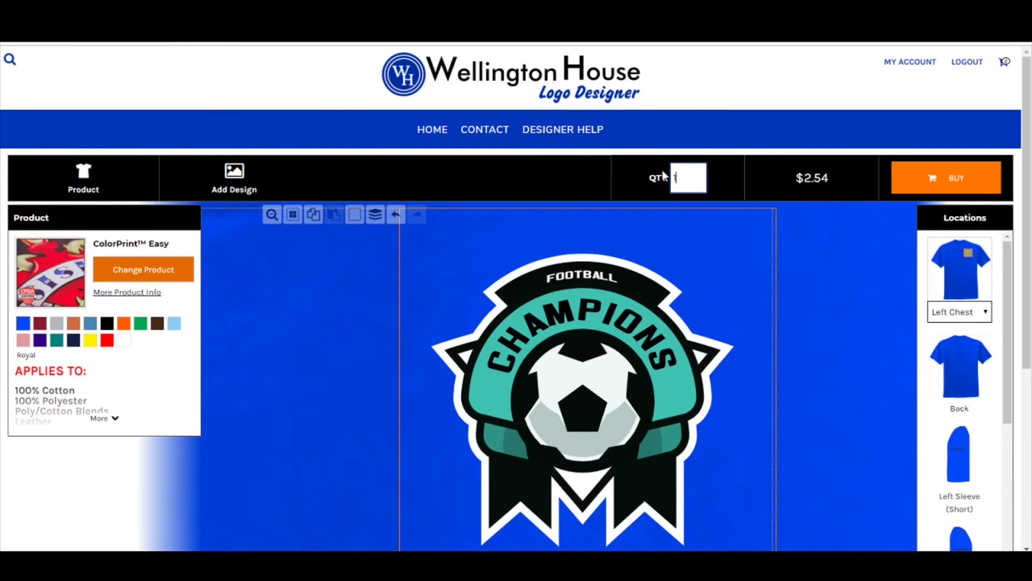
pyautogui.write('00')
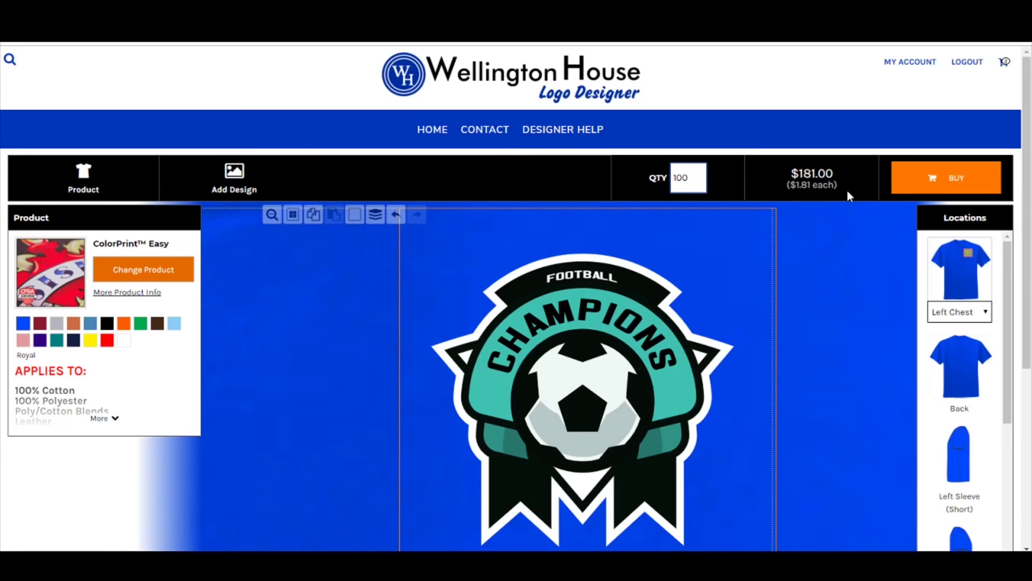
pyautogui.click(954, 184)
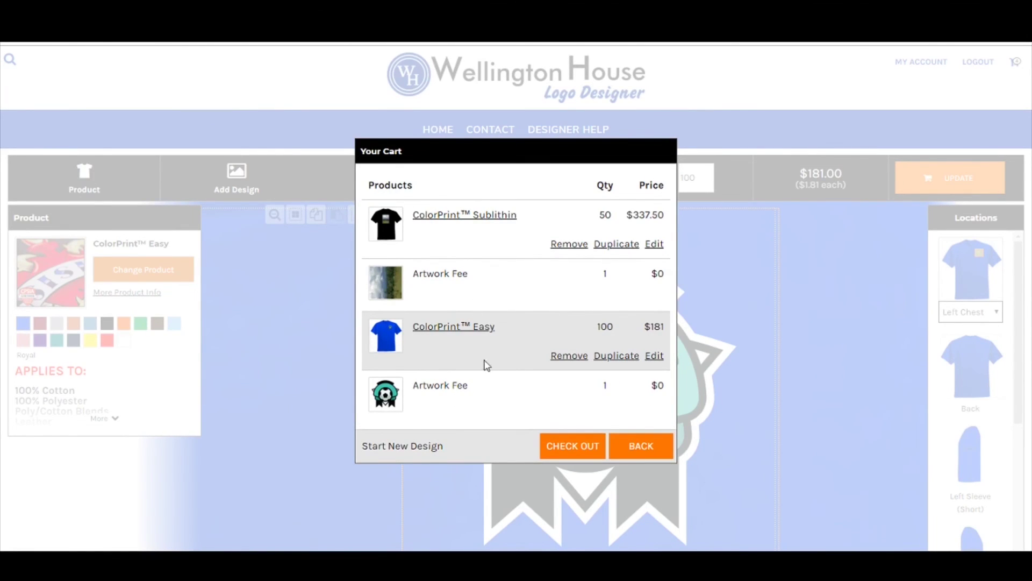
# Proceed to the full shopping cart and review both transfers' colors, quantities, artwork fees and order totals
pyautogui.click(579, 449)
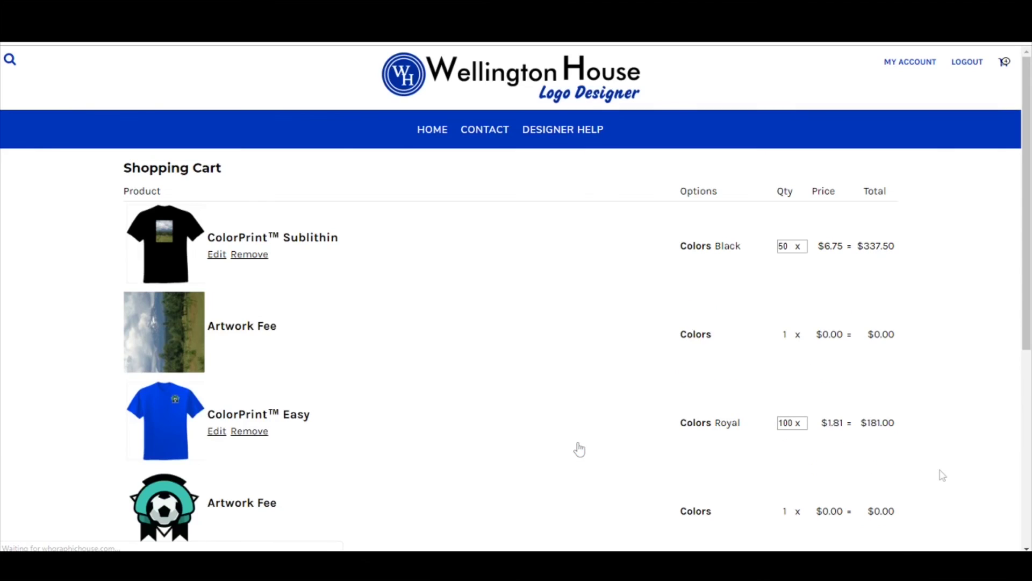
pyautogui.scroll(-3, 937, 350)
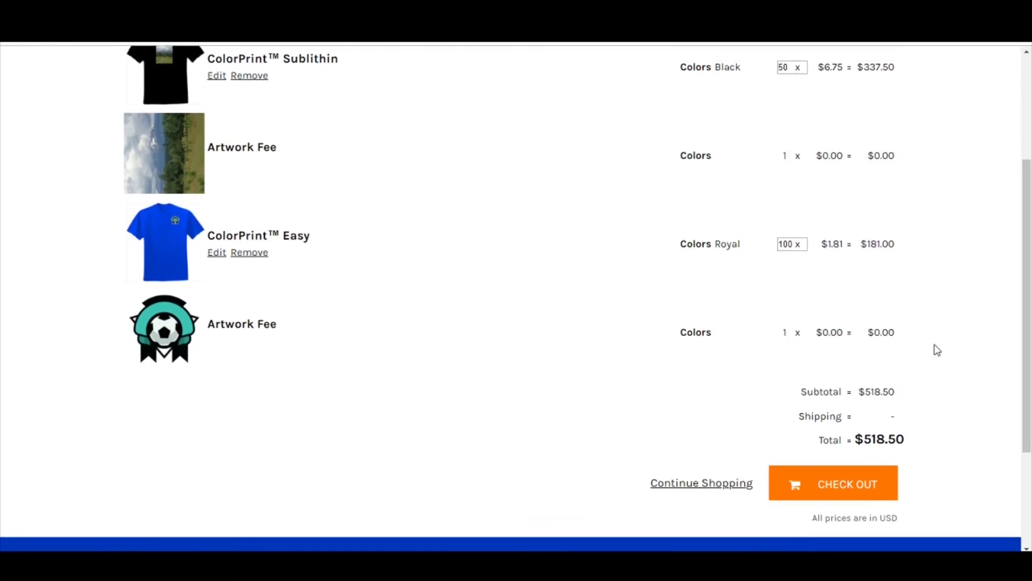
pyautogui.scroll(2, 937, 350)
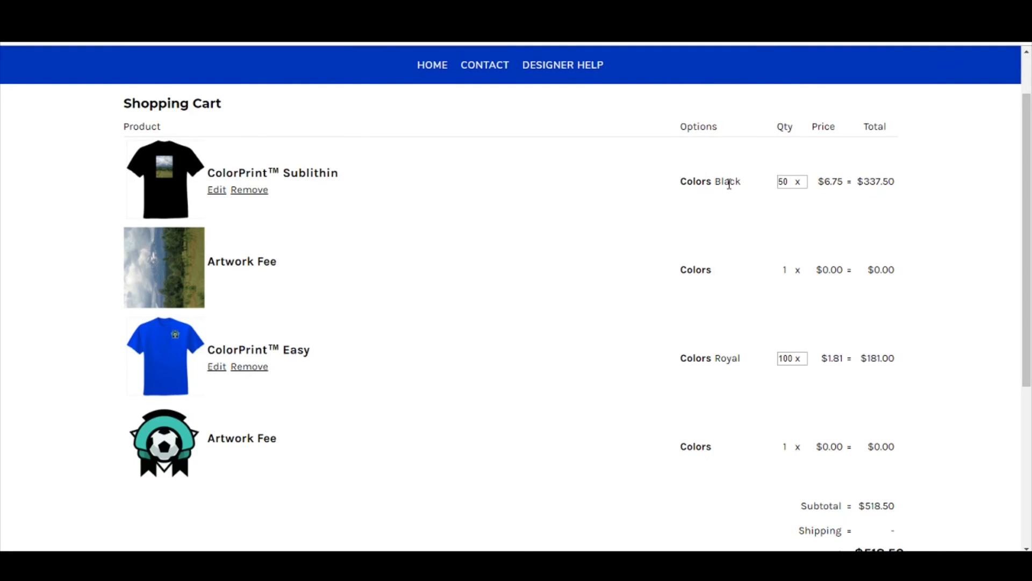
pyautogui.scroll(-2, 729, 184)
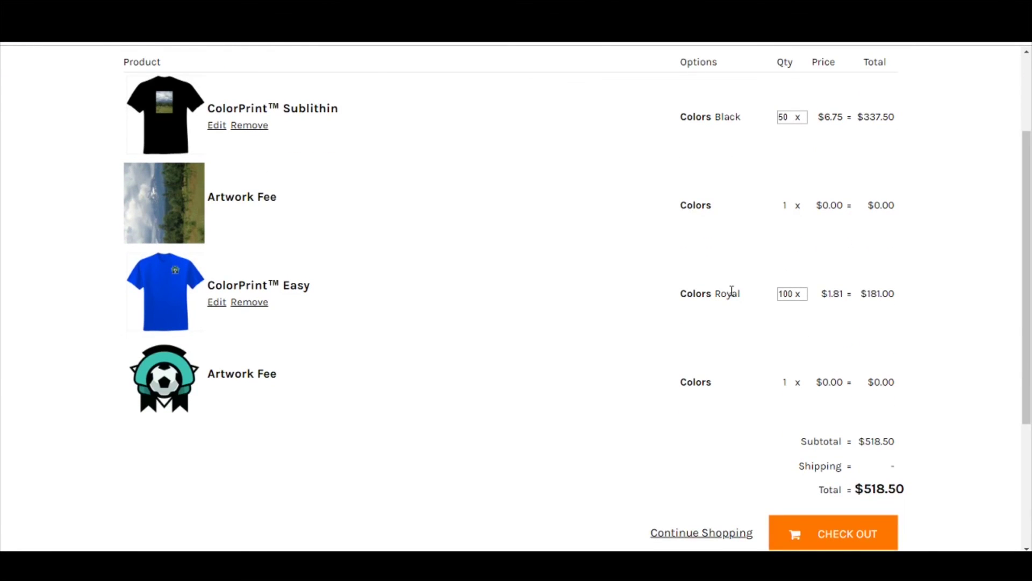
pyautogui.scroll(3, 731, 291)
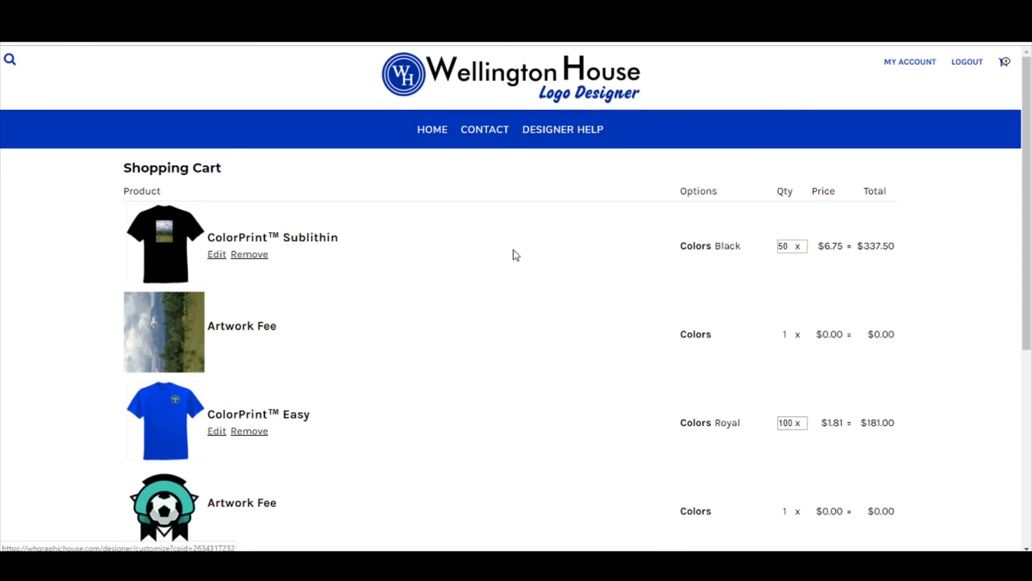
pyautogui.scroll(-3, 705, 293)
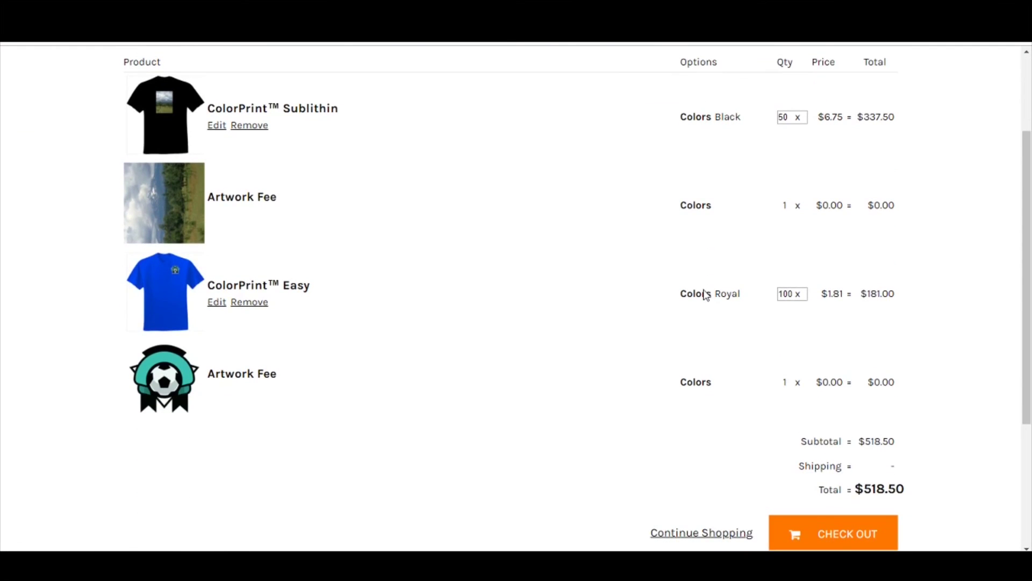
pyautogui.scroll(-1, 705, 295)
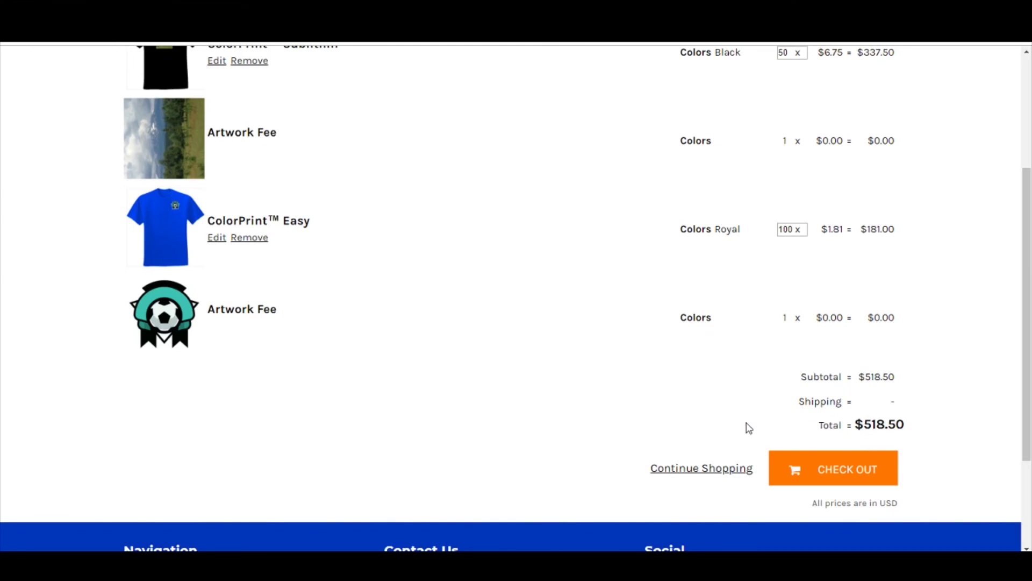
pyautogui.scroll(3, 740, 449)
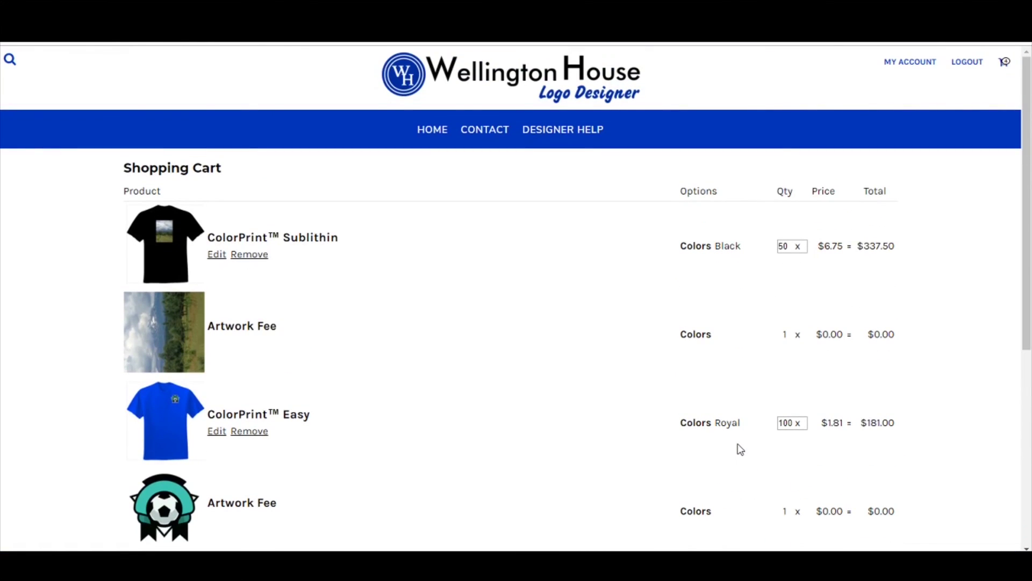
# Return to the home page and look through the printable vinyl materials on offer
pyautogui.click(439, 131)
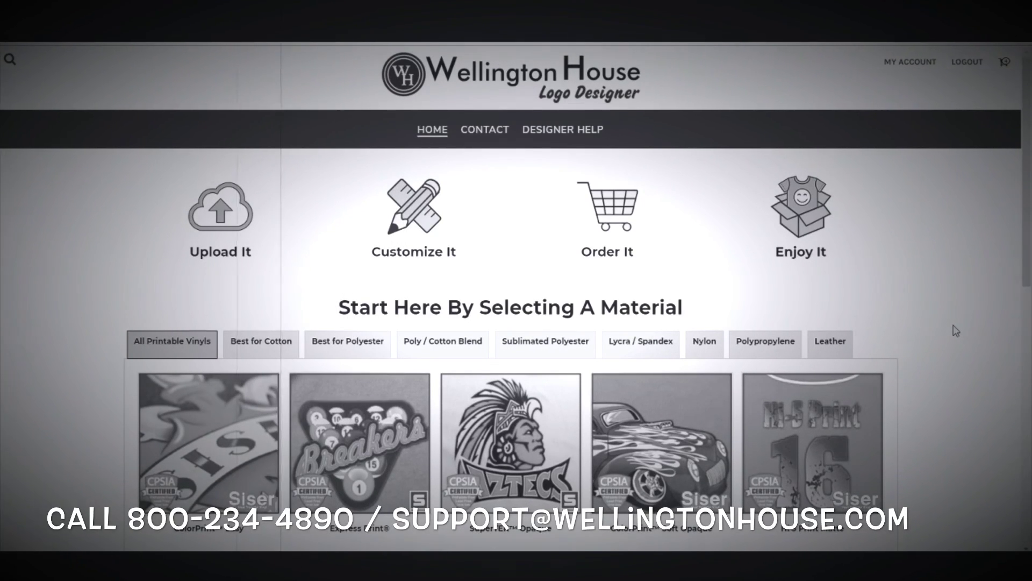
pyautogui.scroll(-1, 956, 331)
pyautogui.scroll(-2, 955, 330)
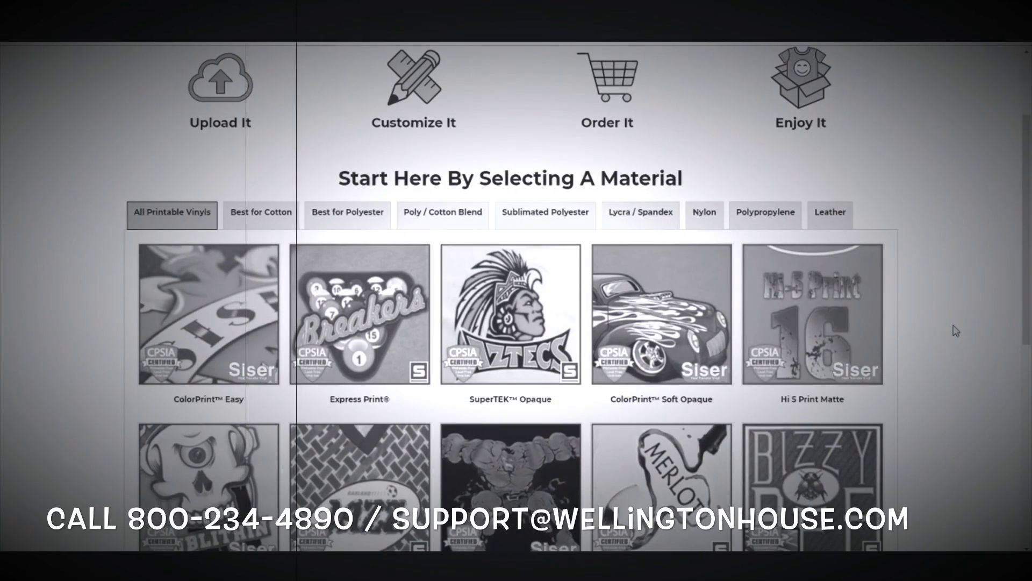
pyautogui.scroll(-1, 956, 331)
pyautogui.scroll(-1, 956, 330)
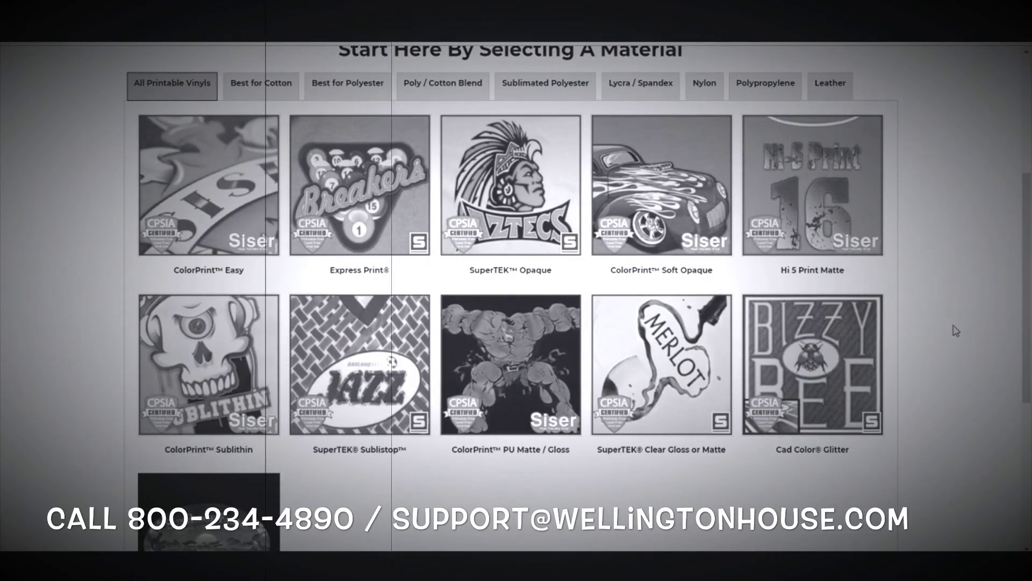
pyautogui.scroll(-1, 956, 330)
pyautogui.scroll(2, 956, 331)
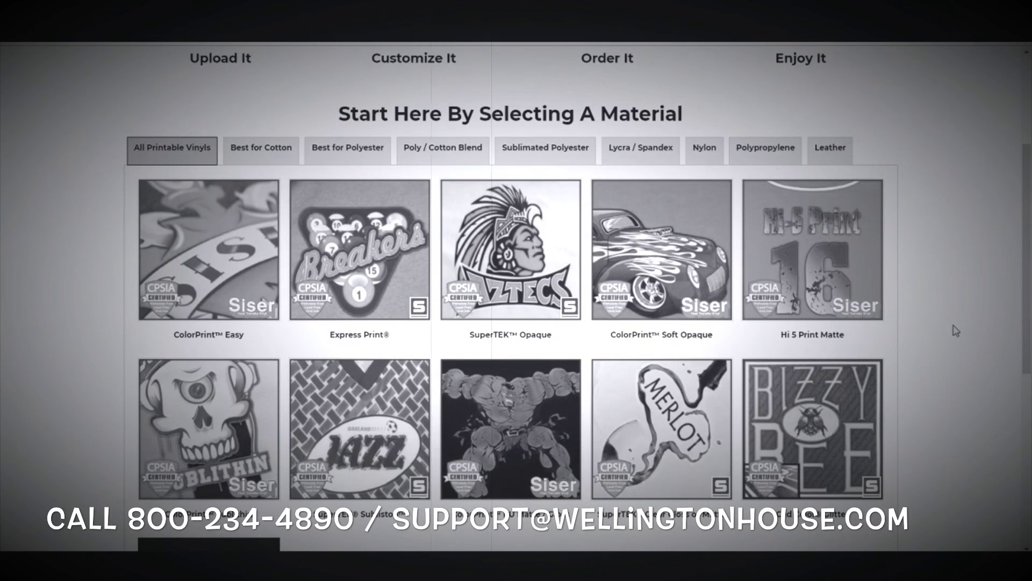
pyautogui.scroll(2, 956, 330)
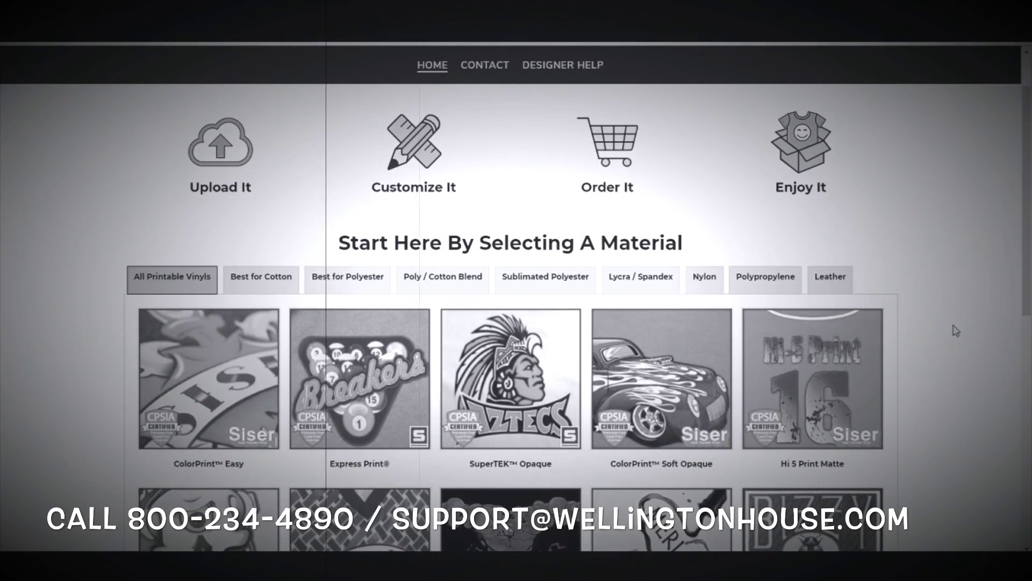
pyautogui.scroll(-1, 955, 330)
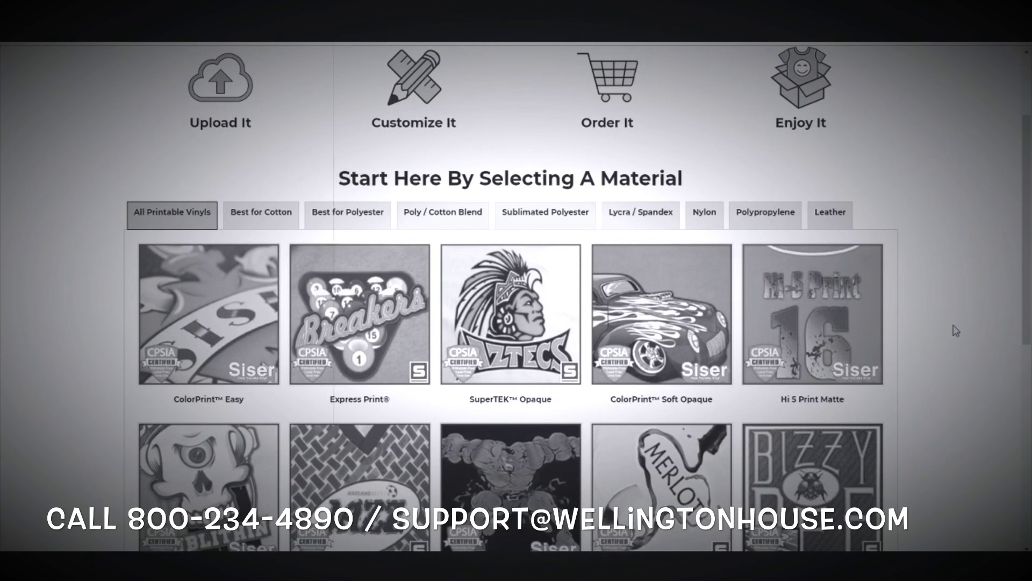